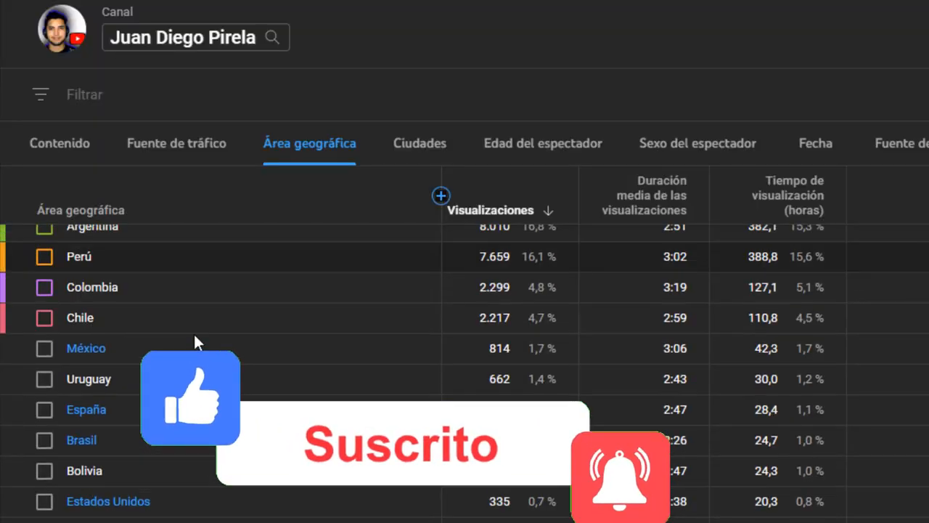
# Examine the channel's view counts by geographic area, from Venezuela at the top to countries such as Estados Unidos
pyautogui.scroll(1, 193, 331)
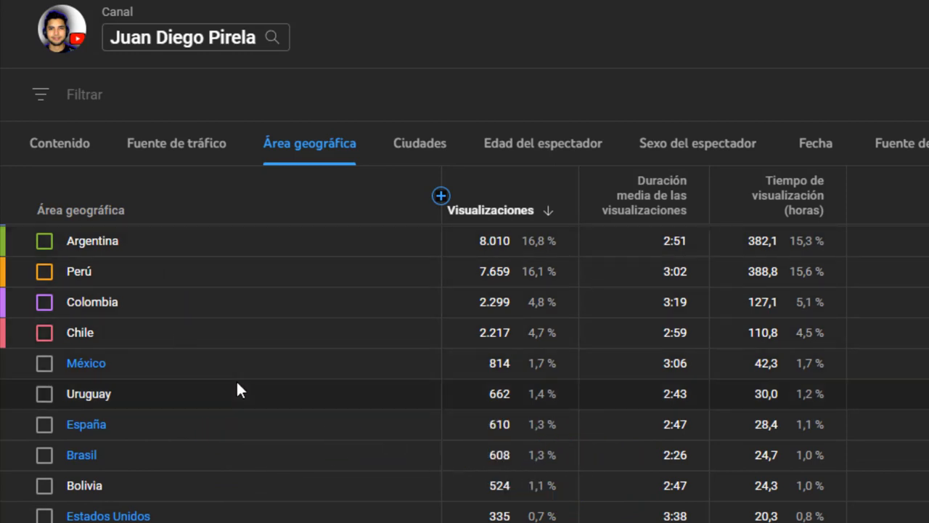
pyautogui.scroll(-3, 239, 384)
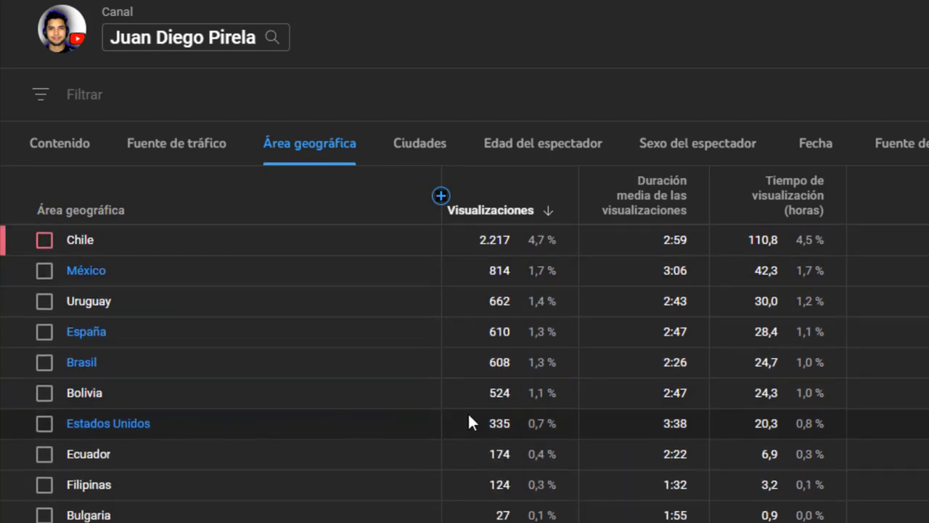
pyautogui.moveTo(490, 426); pyautogui.dragTo(510, 427)
pyautogui.scroll(3, 97, 386)
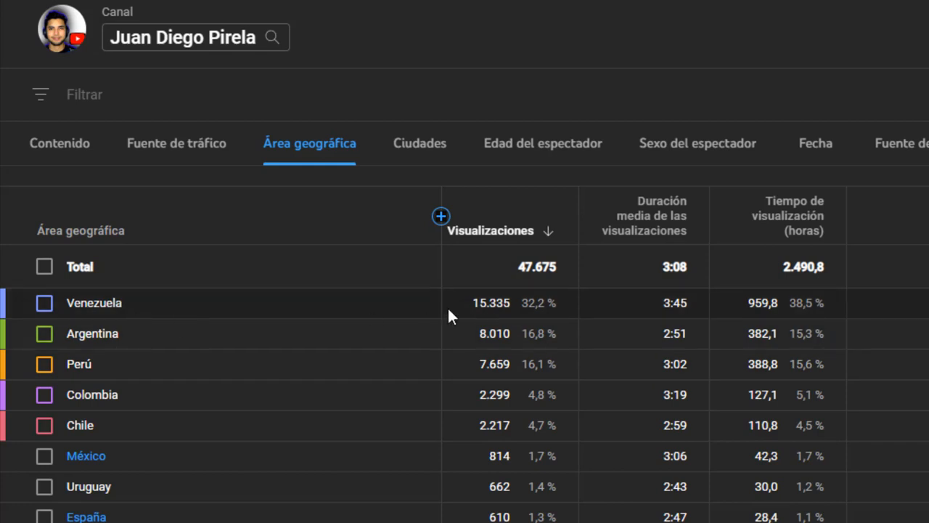
pyautogui.moveTo(471, 303); pyautogui.dragTo(506, 302)
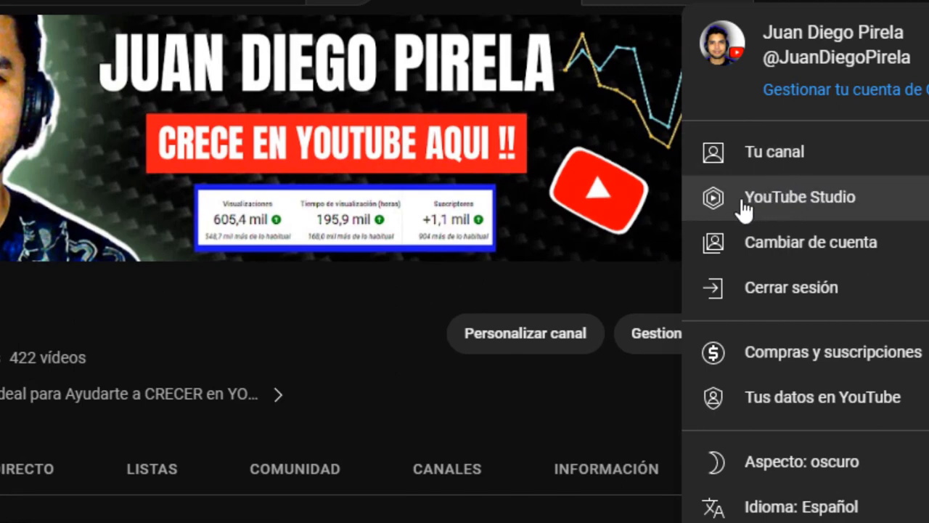
# Switch to YouTube Studio and open the channel's content list
pyautogui.click(786, 197)
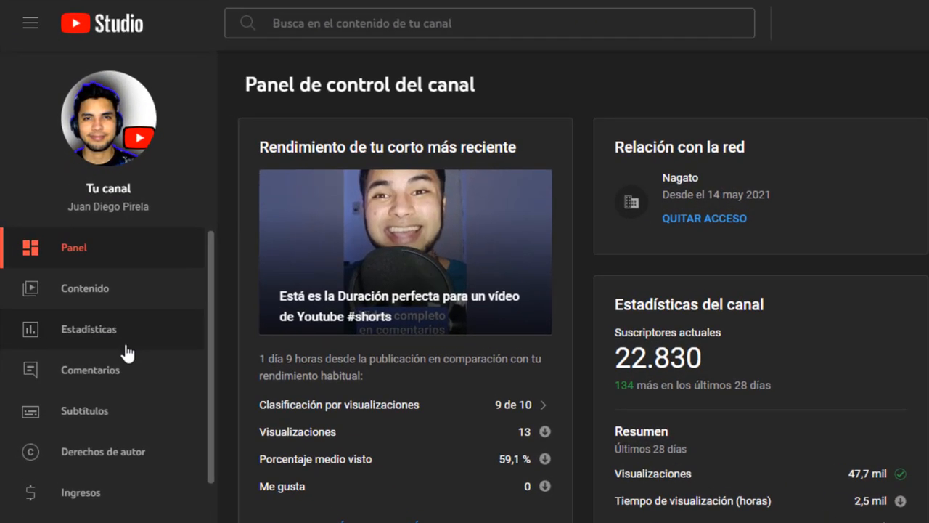
pyautogui.scroll(-1, 105, 329)
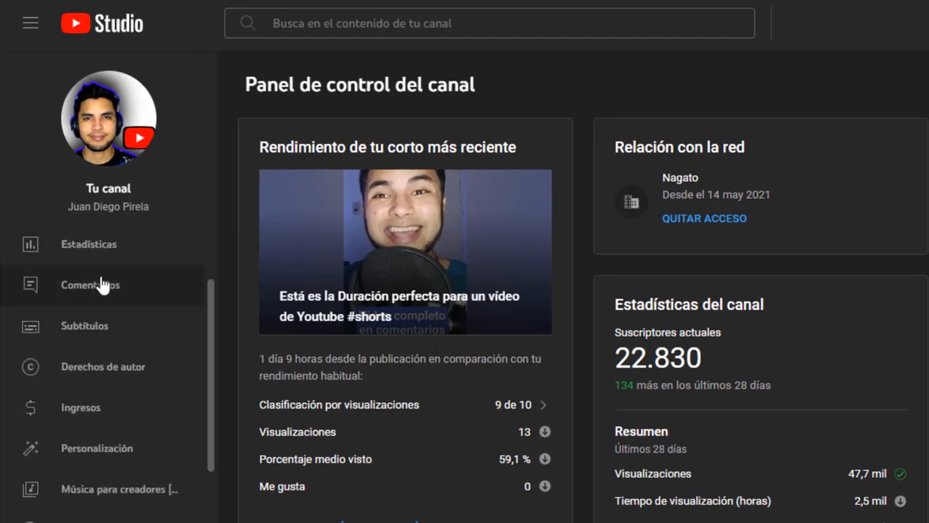
pyautogui.scroll(1, 100, 294)
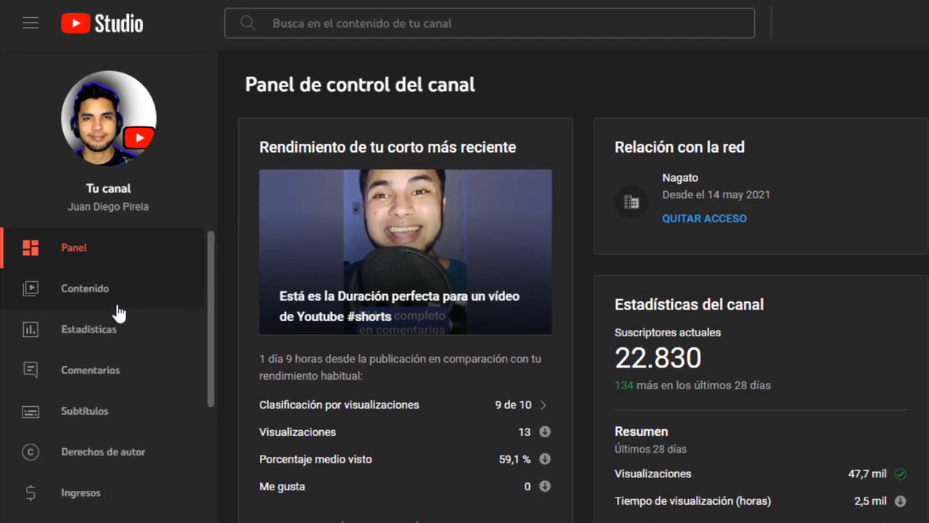
pyautogui.click(74, 297)
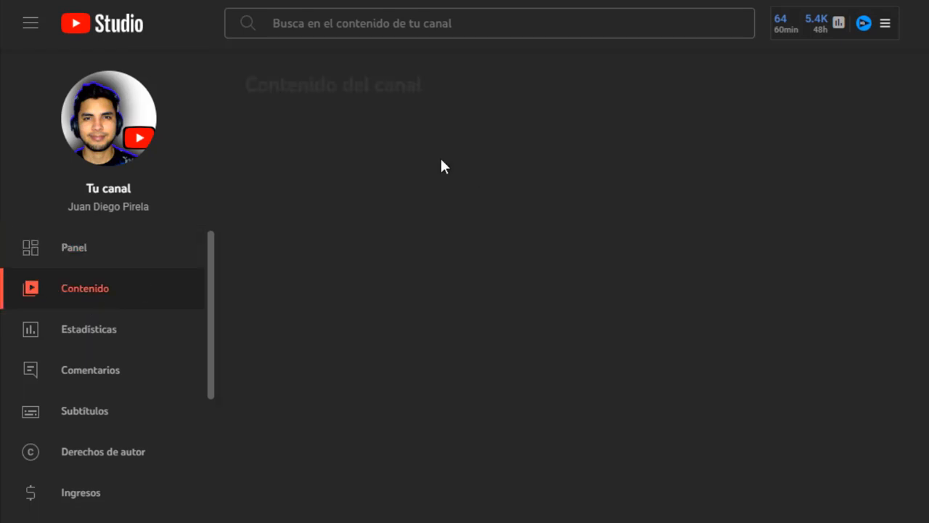
# Find the 20:21 video "Cómo AUMENTAR RPM en YouTube en 2023" in the video list and open its details
pyautogui.scroll(-5, 449, 316)
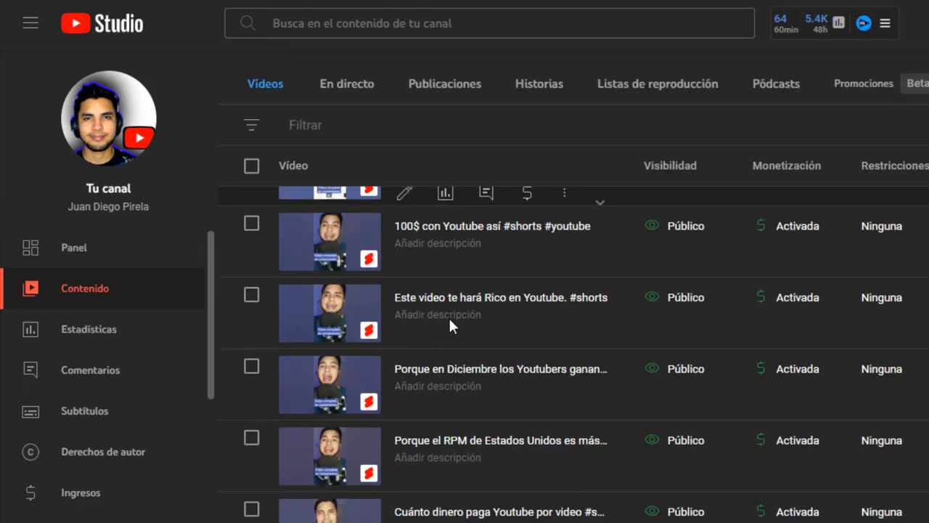
pyautogui.scroll(-1, 451, 328)
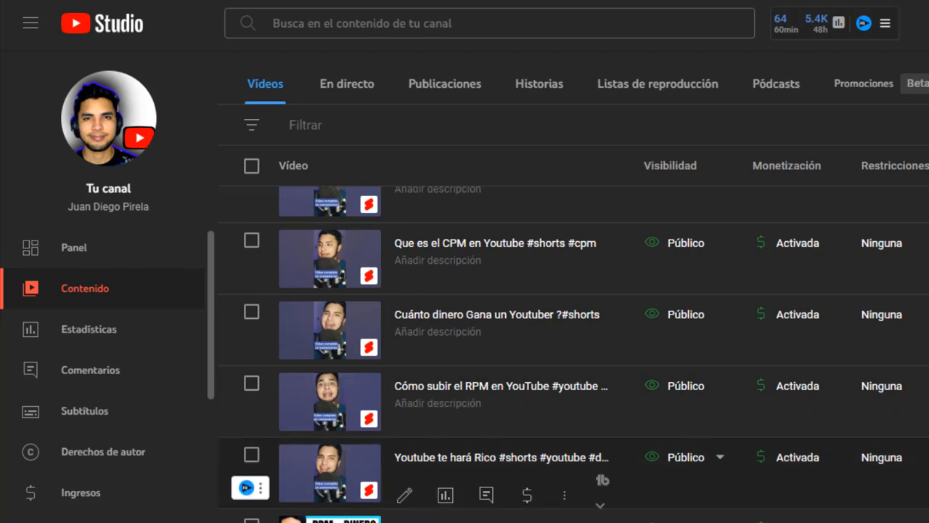
pyautogui.scroll(4, 446, 293)
pyautogui.scroll(-7, 460, 307)
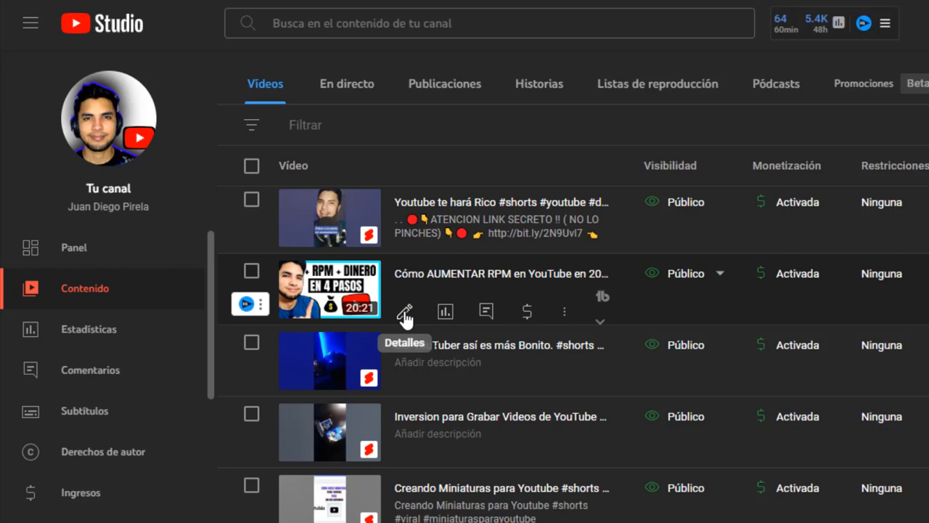
pyautogui.click(404, 314)
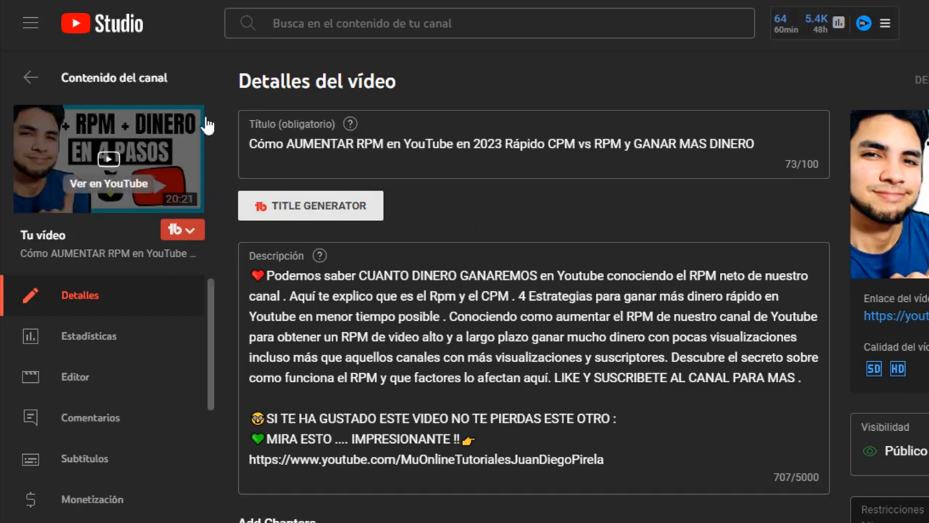
# Open the video's subtitles page and check the Español language entry and its modification date
pyautogui.scroll(-1, 303, 324)
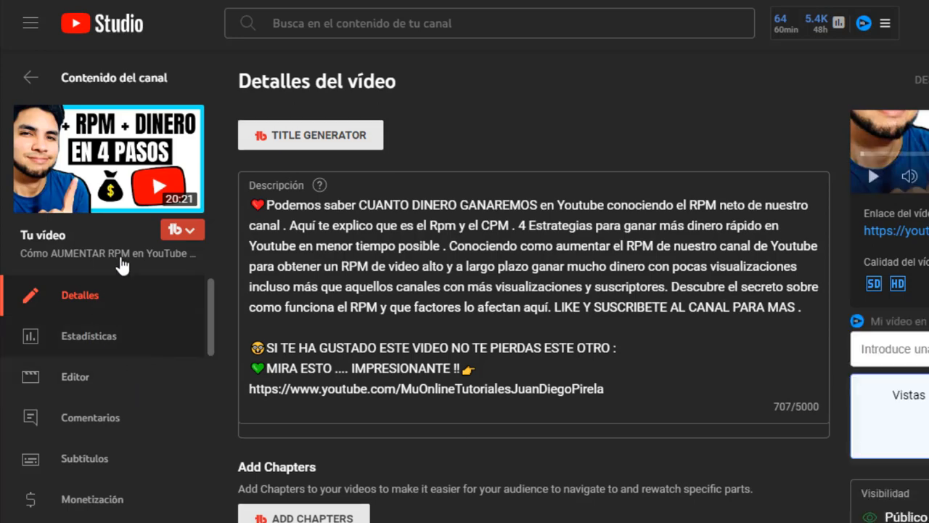
pyautogui.scroll(-1, 241, 276)
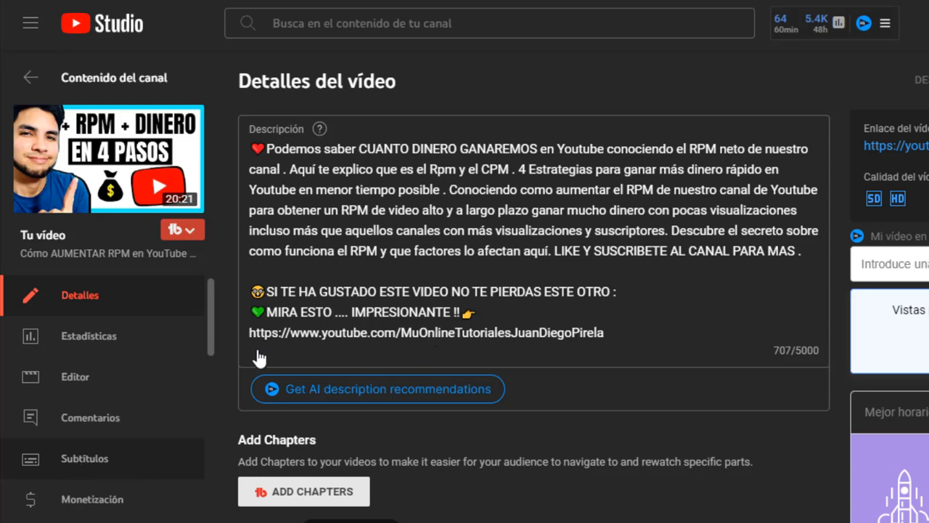
pyautogui.click(121, 465)
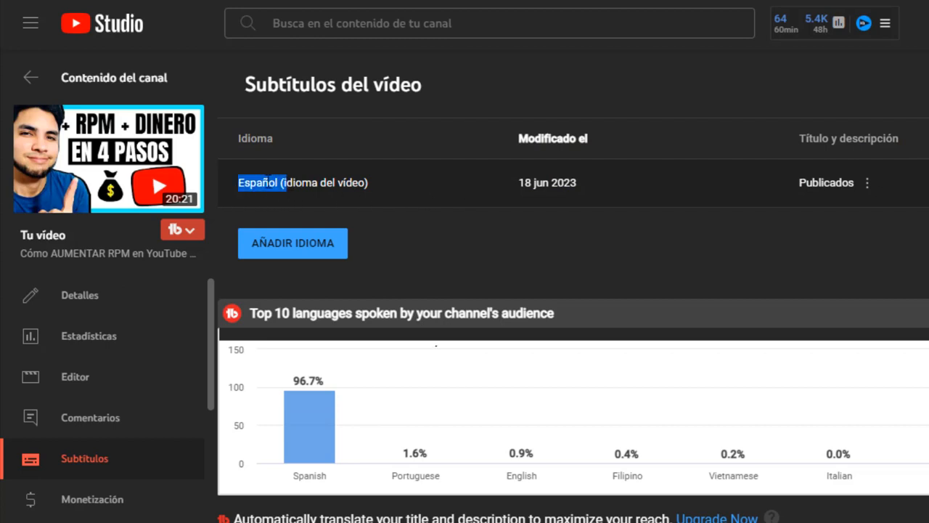
pyautogui.moveTo(375, 182); pyautogui.dragTo(256, 182)
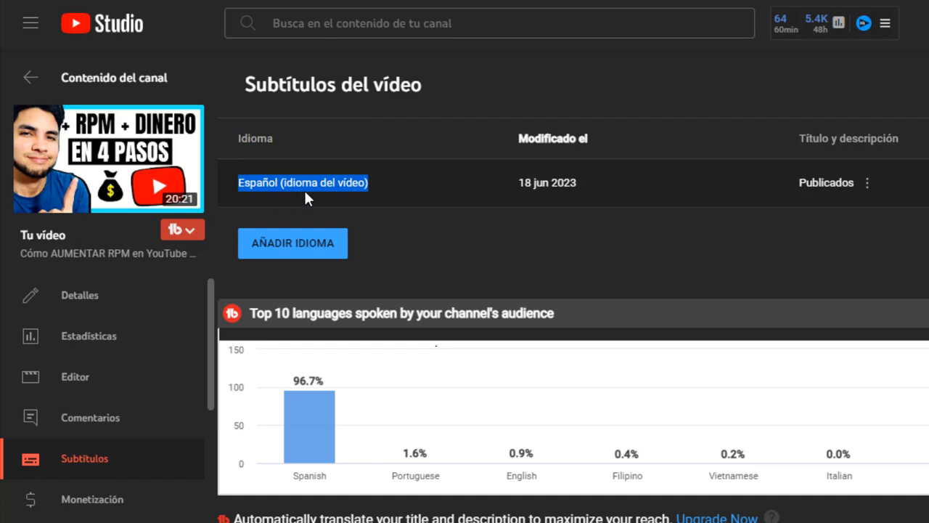
pyautogui.moveTo(610, 182); pyautogui.dragTo(515, 182)
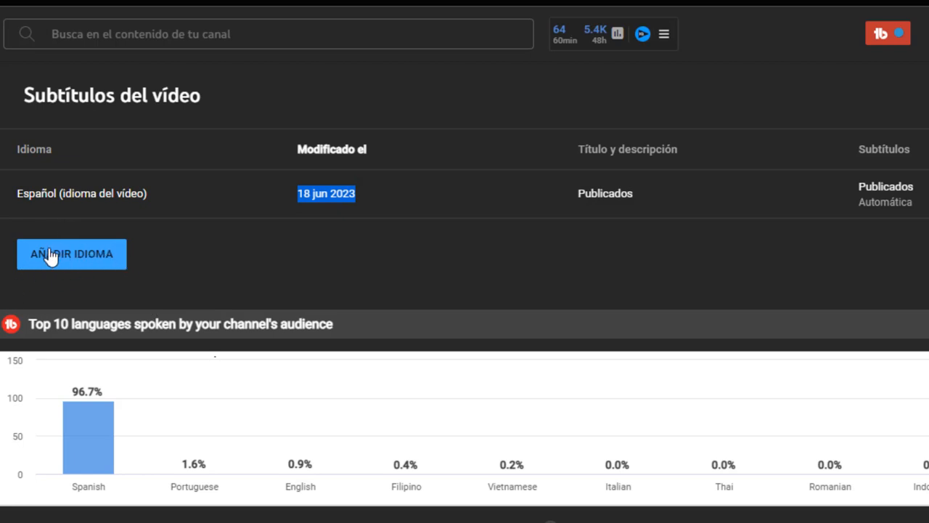
# Add Inglés as a new language for the video's subtitles, title and description
pyautogui.click(86, 256)
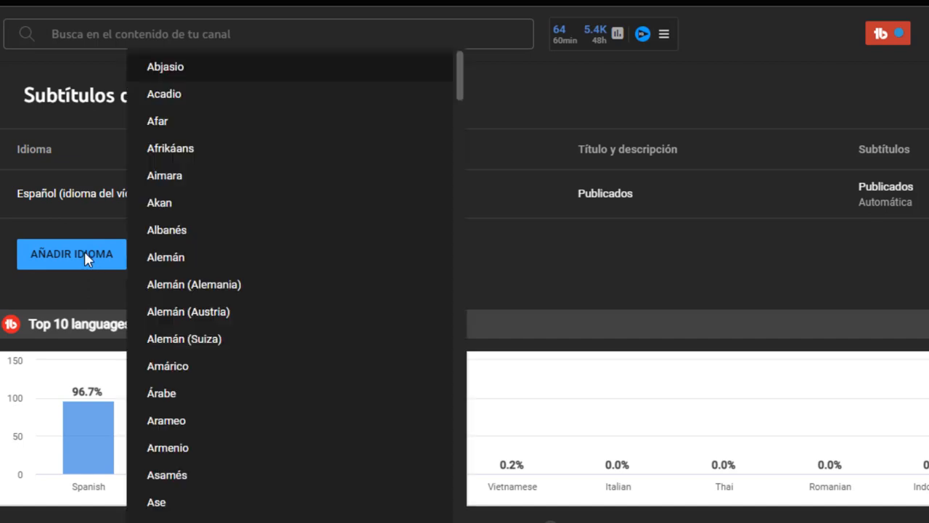
pyautogui.press('Escape')
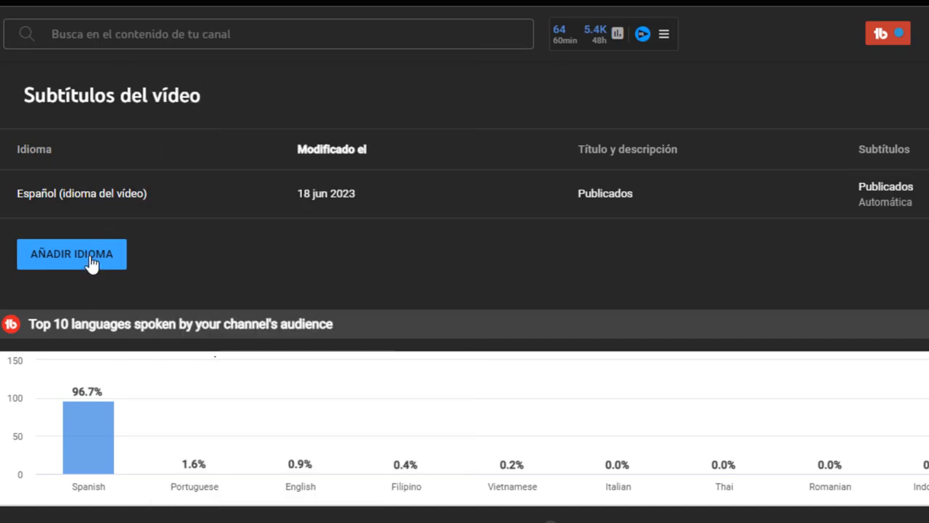
pyautogui.click(92, 262)
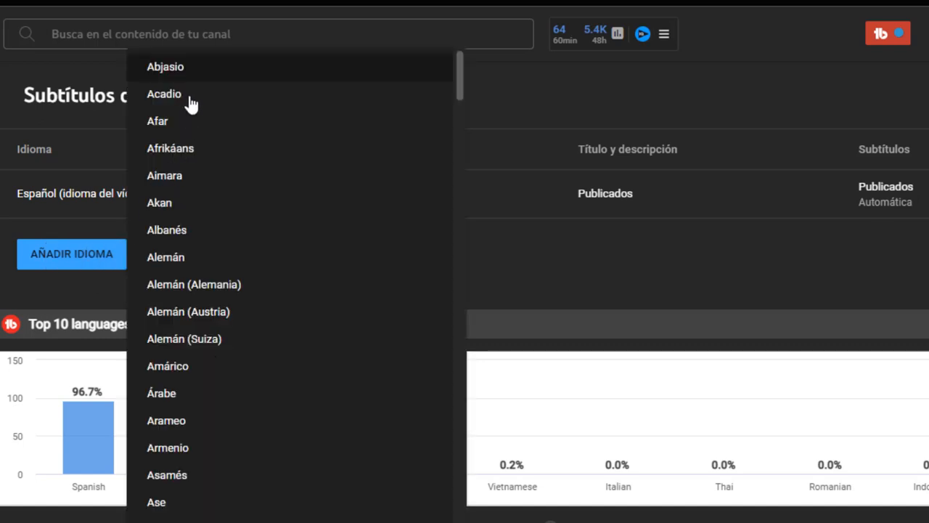
pyautogui.scroll(-1, 216, 137)
pyautogui.scroll(-2, 215, 138)
pyautogui.scroll(3, 217, 140)
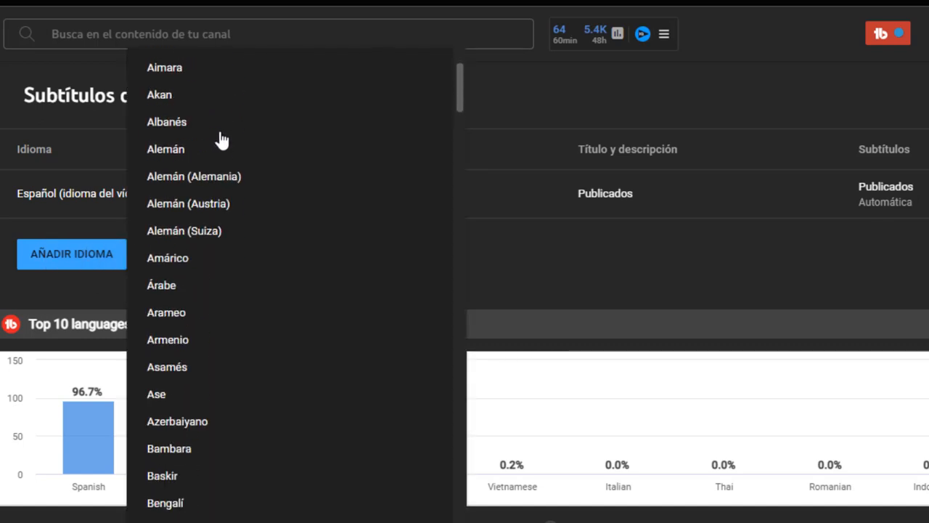
pyautogui.scroll(-1, 210, 235)
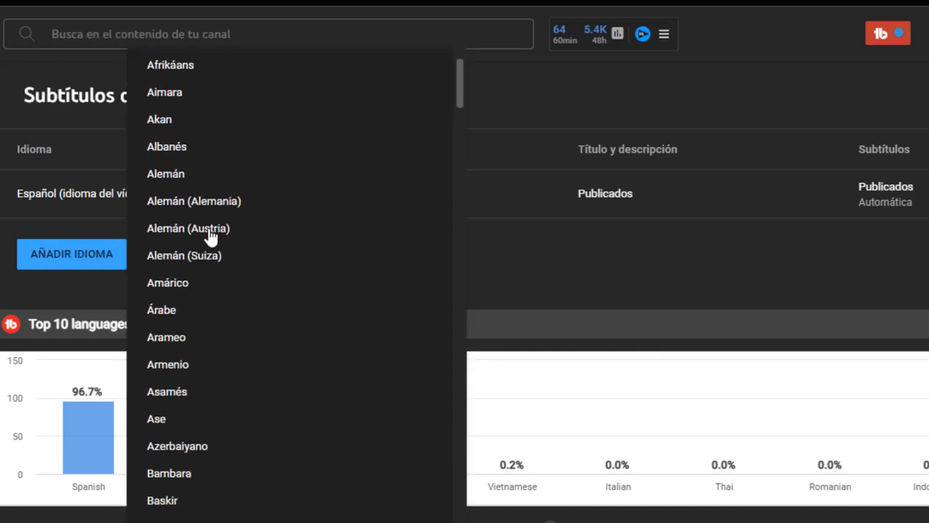
pyautogui.scroll(-1, 215, 280)
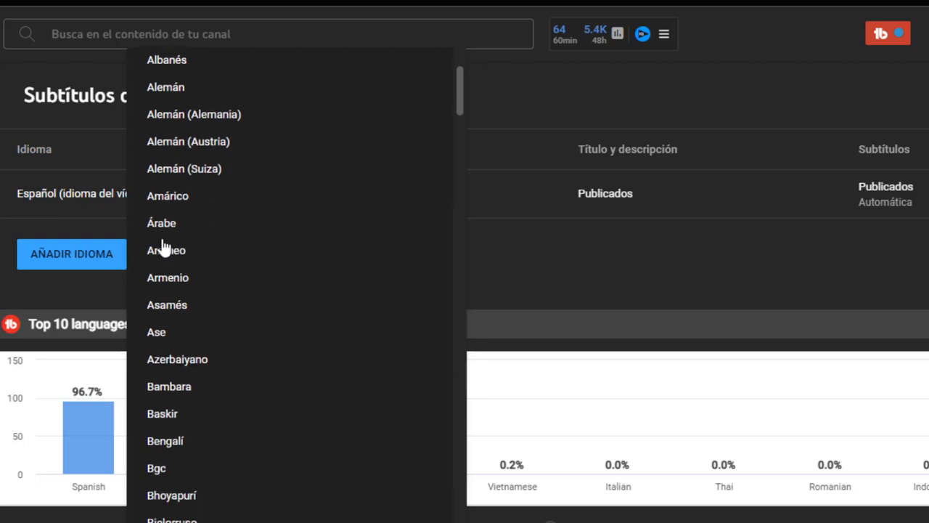
pyautogui.scroll(-6, 220, 313)
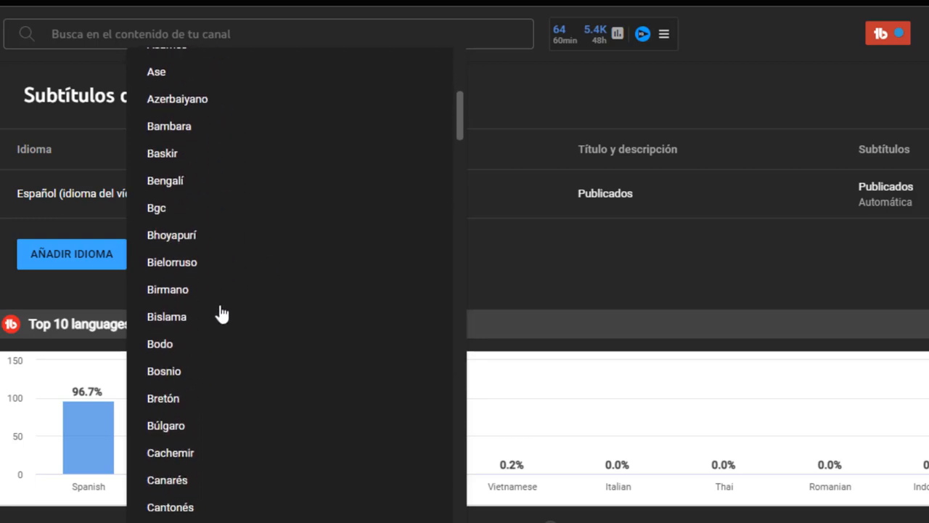
pyautogui.scroll(-7, 222, 313)
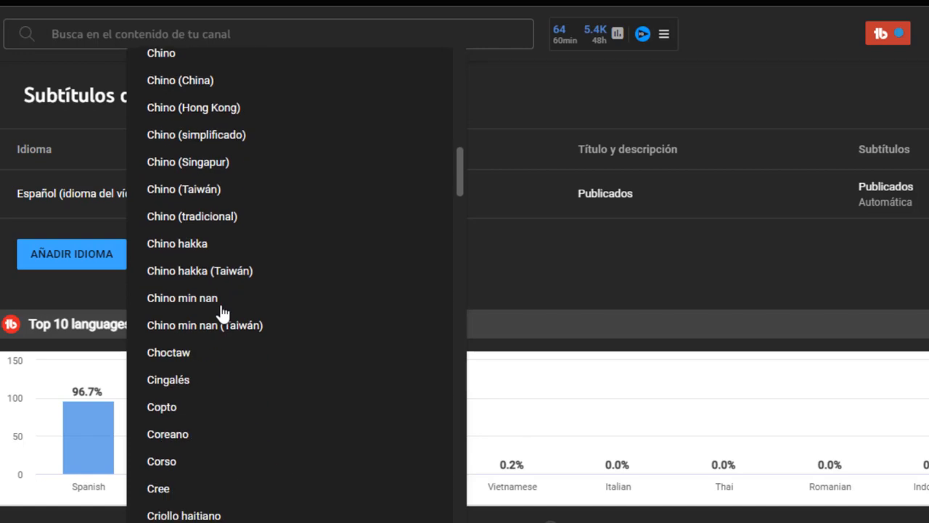
pyautogui.scroll(-4, 222, 314)
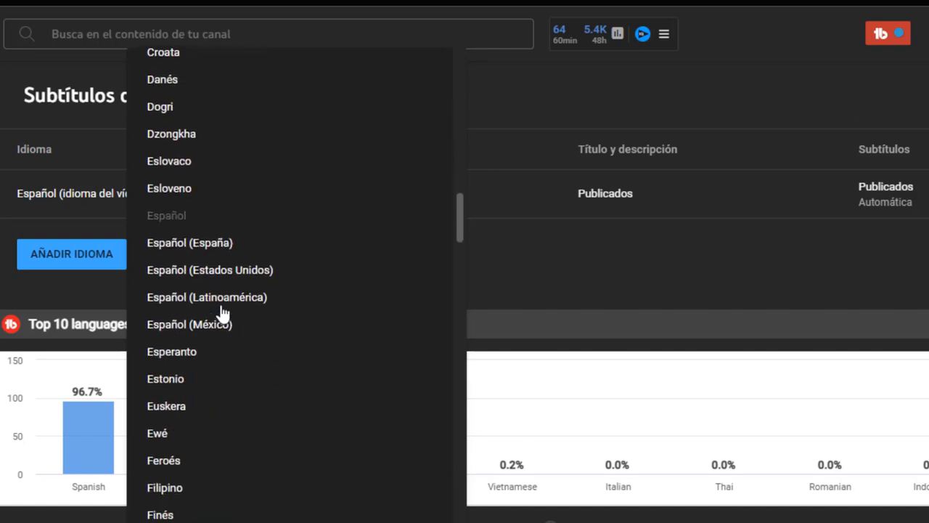
pyautogui.scroll(-9, 223, 313)
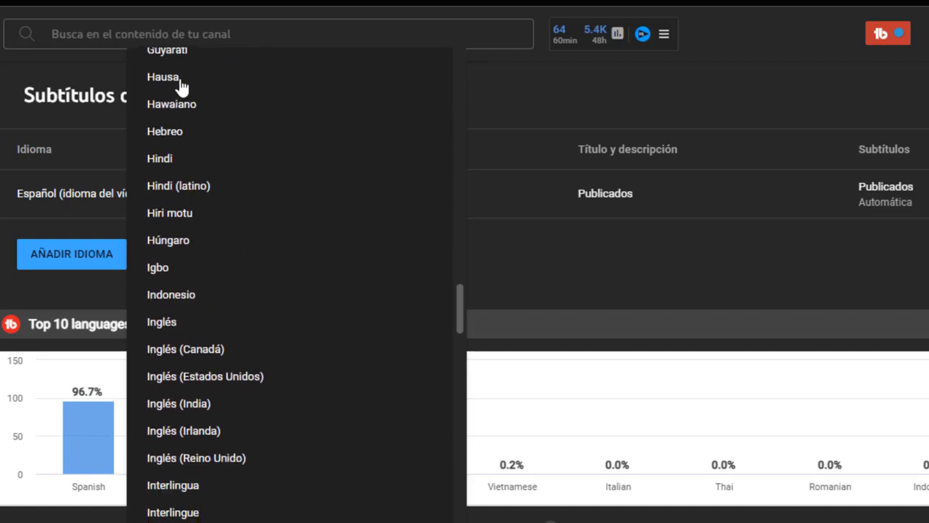
pyautogui.click(162, 330)
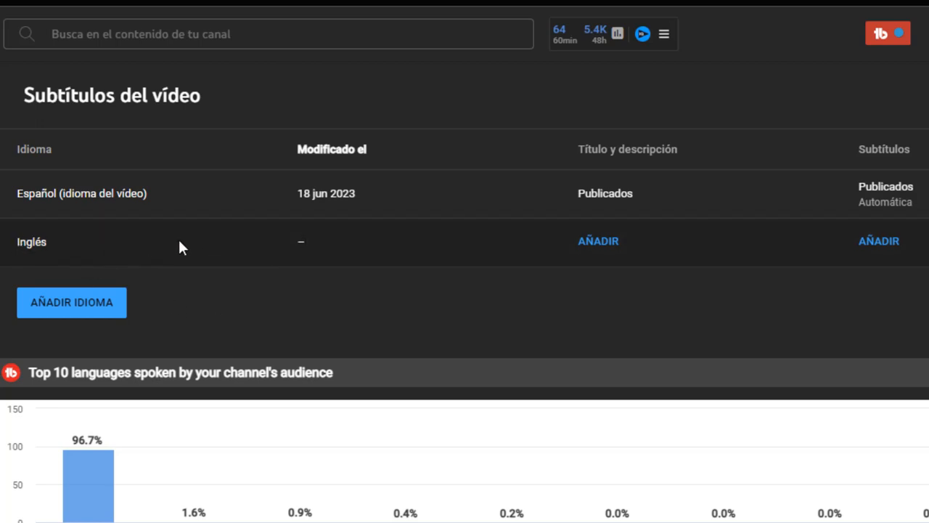
pyautogui.moveTo(58, 236); pyautogui.dragTo(16, 240)
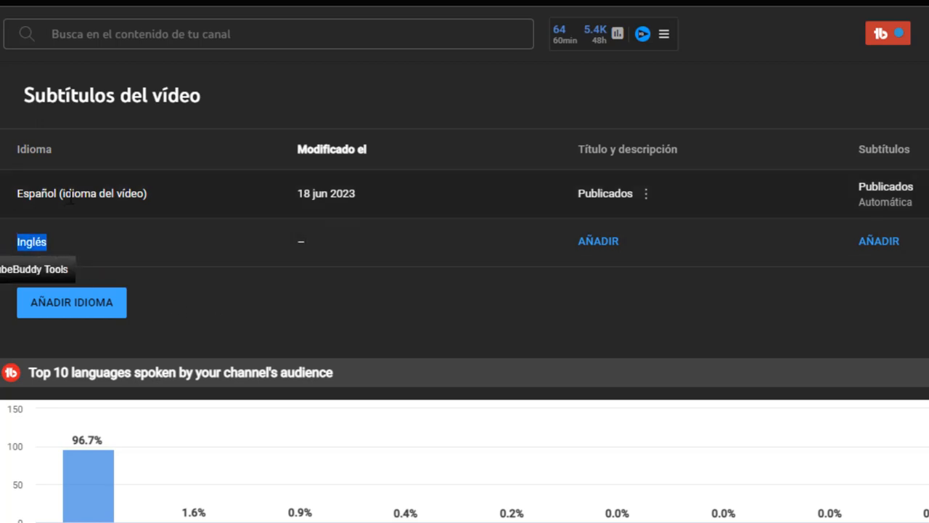
pyautogui.moveTo(18, 194); pyautogui.dragTo(125, 195)
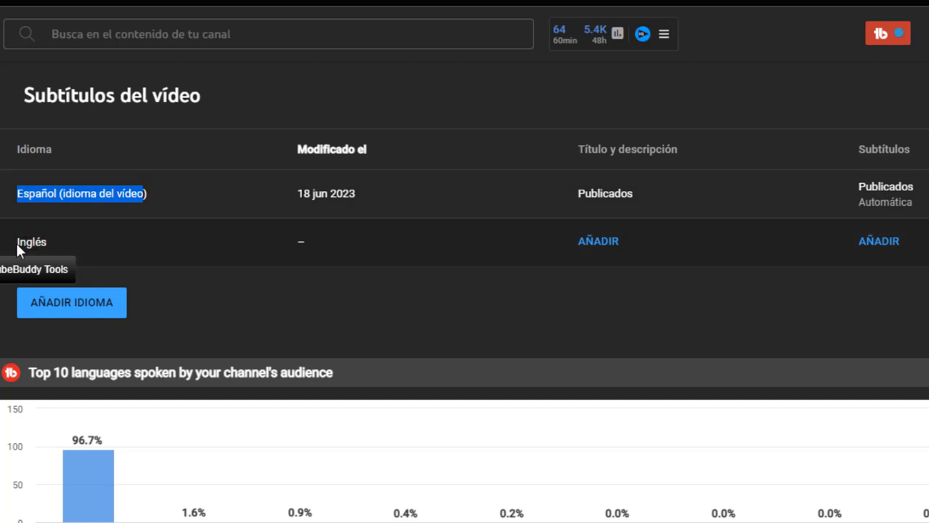
pyautogui.moveTo(19, 245); pyautogui.dragTo(42, 242)
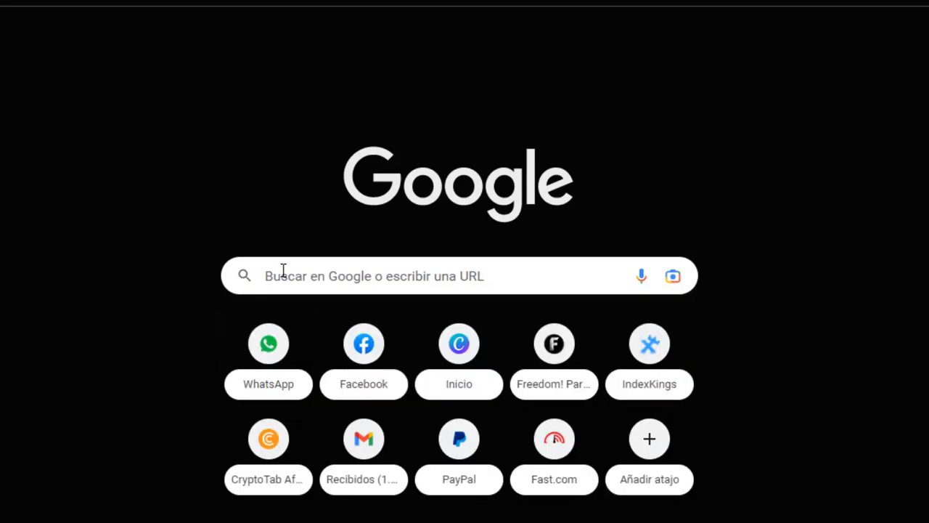
# Search Google for "TRADUCTOR" to find an online translator
pyautogui.click(281, 270)
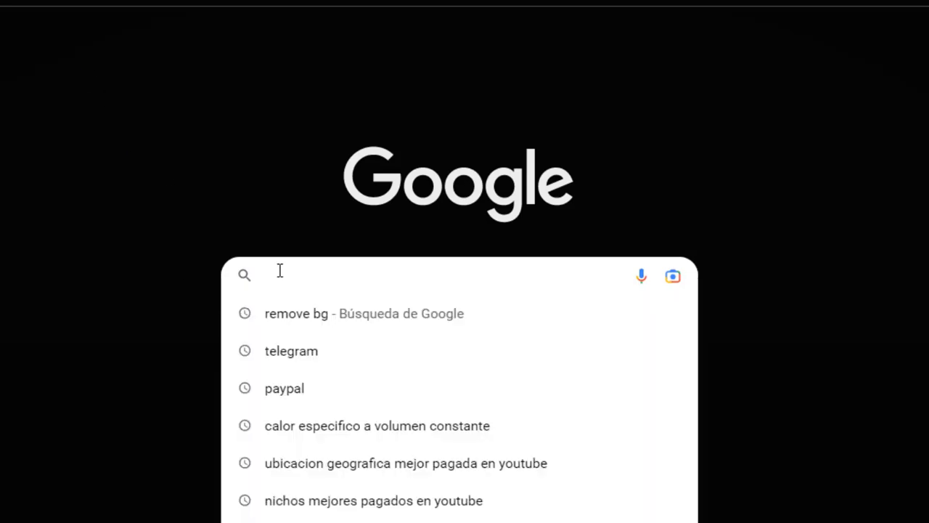
pyautogui.write('TRADUCTOR')
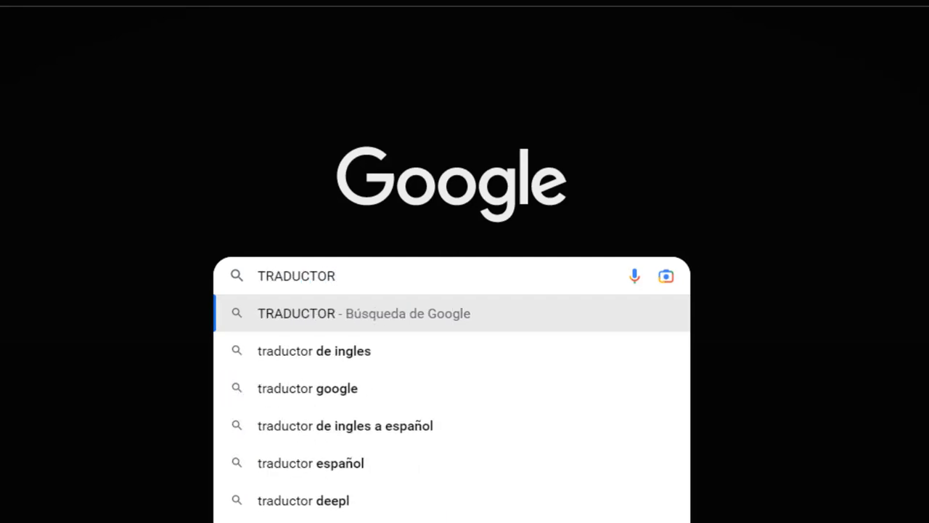
pyautogui.press('Return')
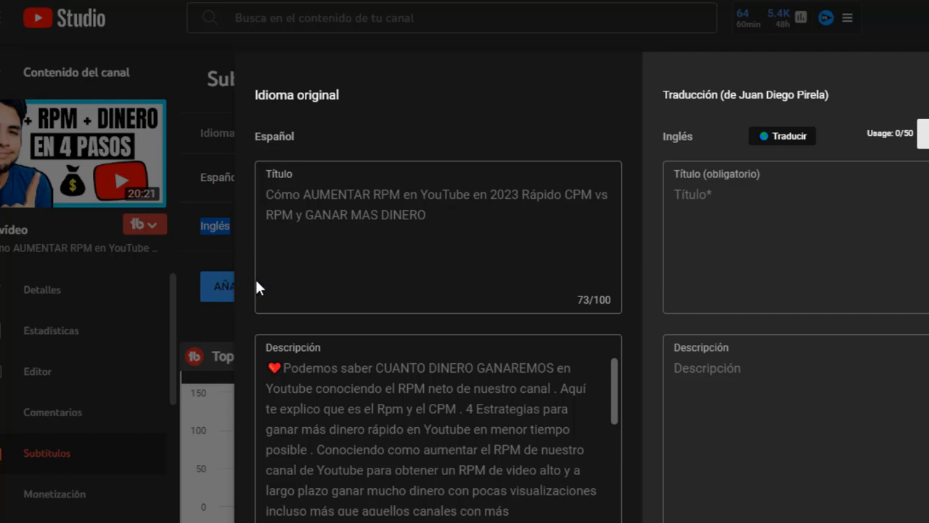
# Copy the original Spanish title into the Google translator and swap the languages to translate from Español to Inglés
pyautogui.moveTo(440, 215); pyautogui.dragTo(265, 198)
pyautogui.rightClick(302, 194)
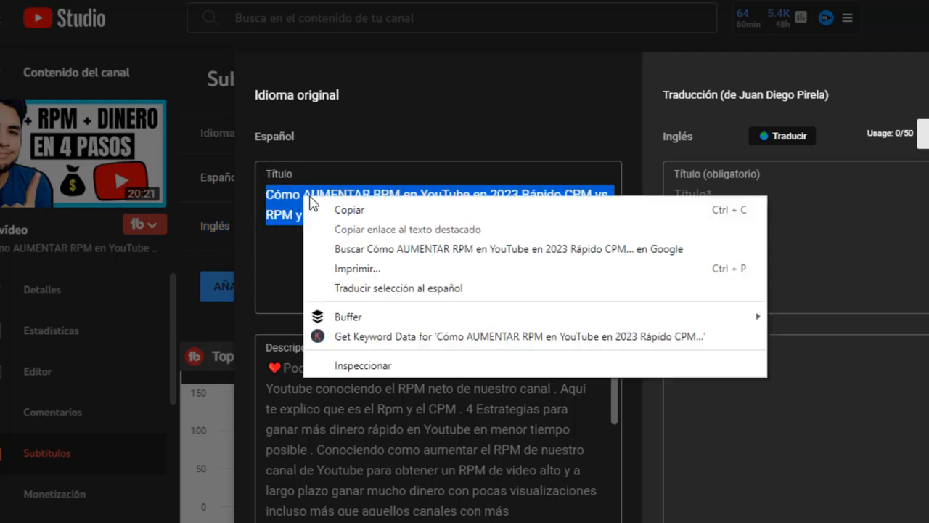
pyautogui.click(341, 215)
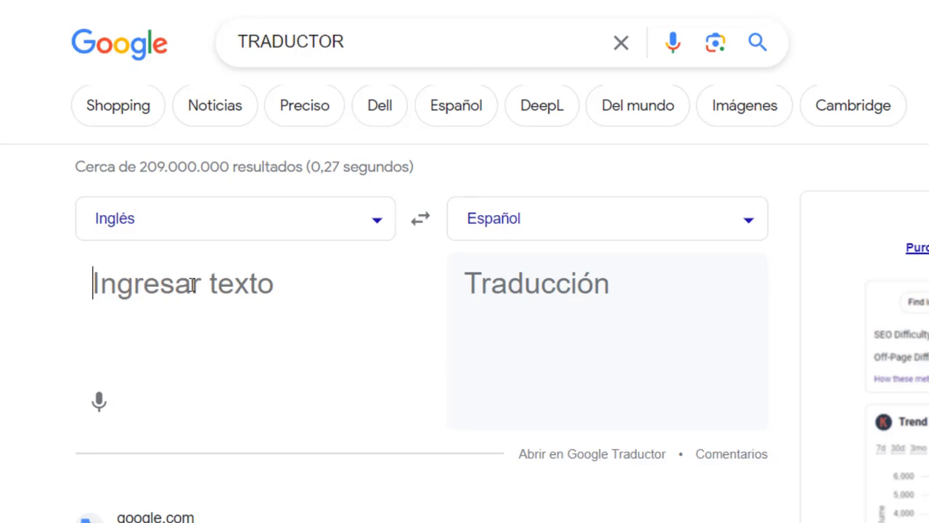
pyautogui.rightClick(188, 289)
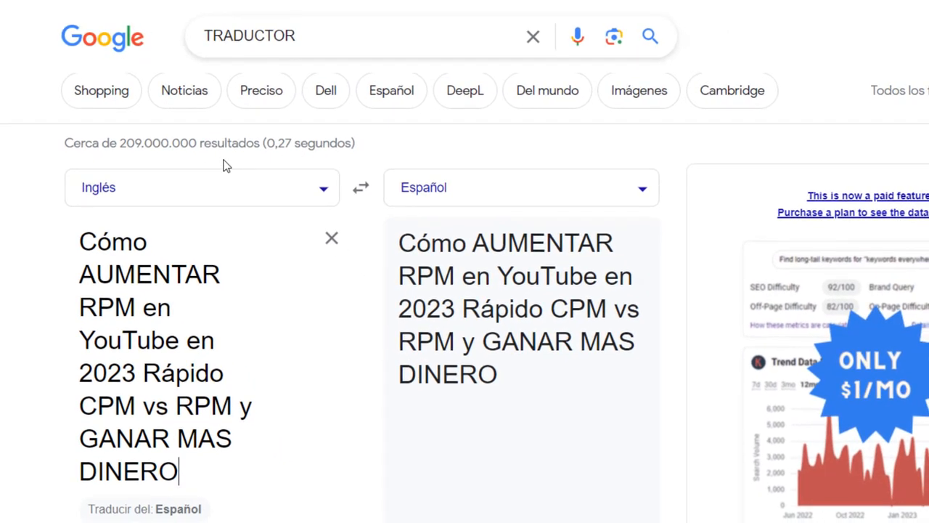
pyautogui.click(361, 191)
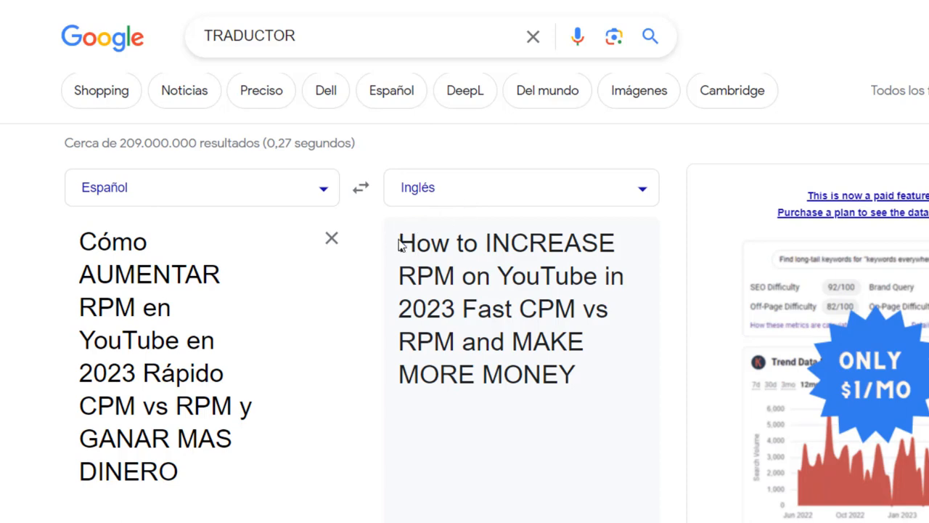
# Copy the translated title "How to INCREASE RPM on YouTube in 2023 Fast CPM vs RPM and MAKE MORE MONEY" into the Inglés title field
pyautogui.moveTo(400, 241); pyautogui.dragTo(575, 374)
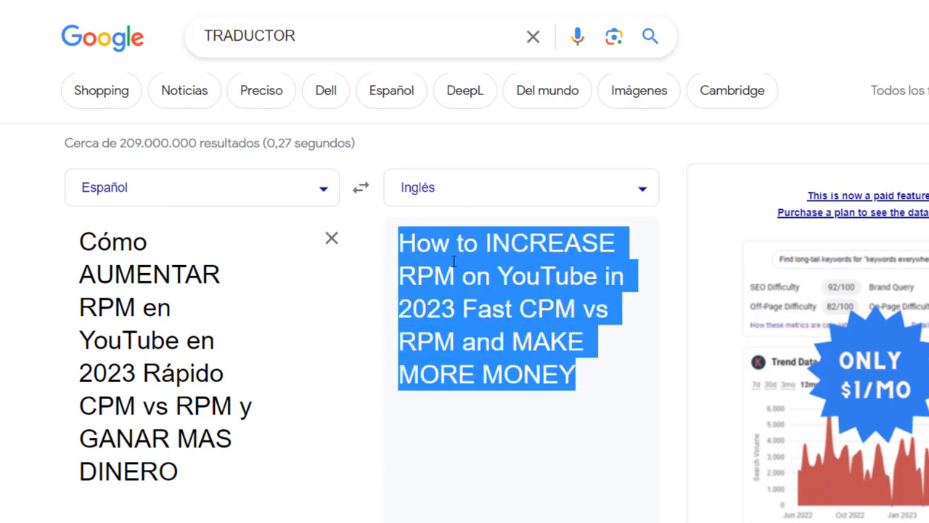
pyautogui.rightClick(496, 330)
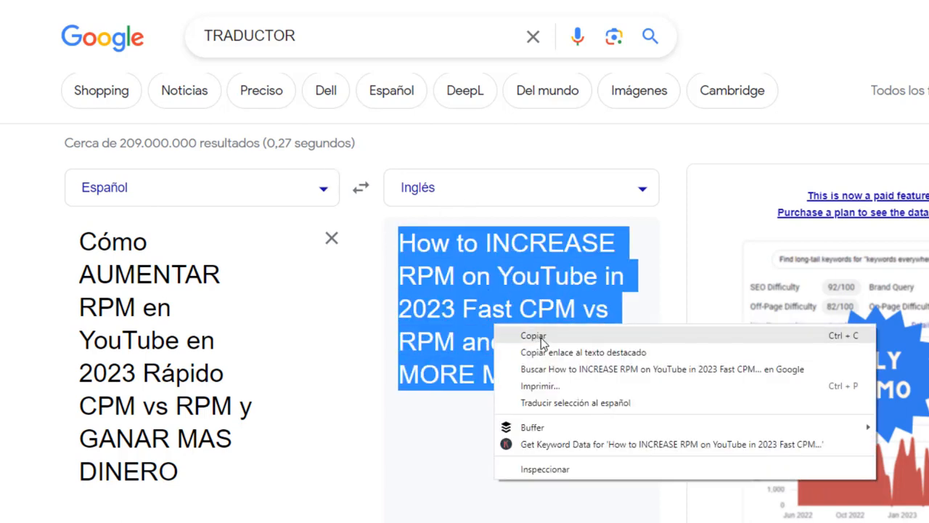
pyautogui.click(541, 340)
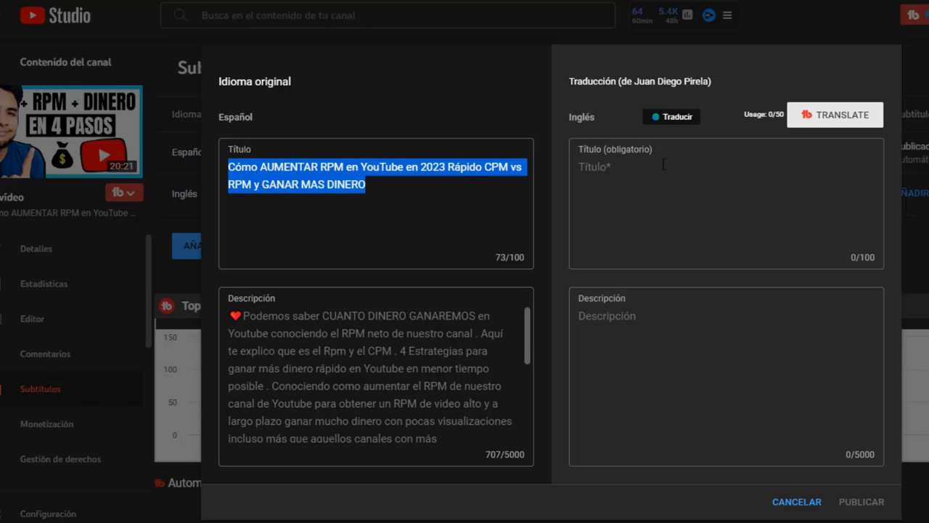
pyautogui.click(636, 170)
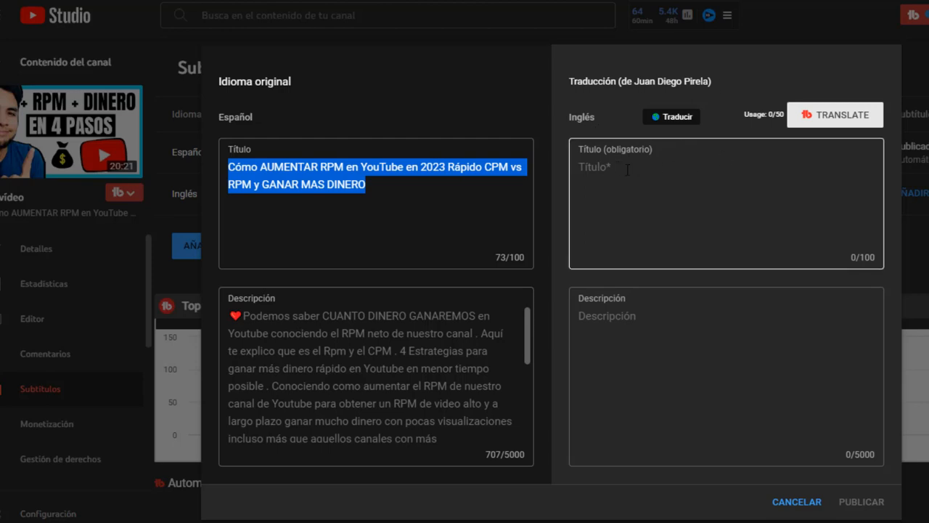
pyautogui.rightClick(587, 173)
pyautogui.click(635, 288)
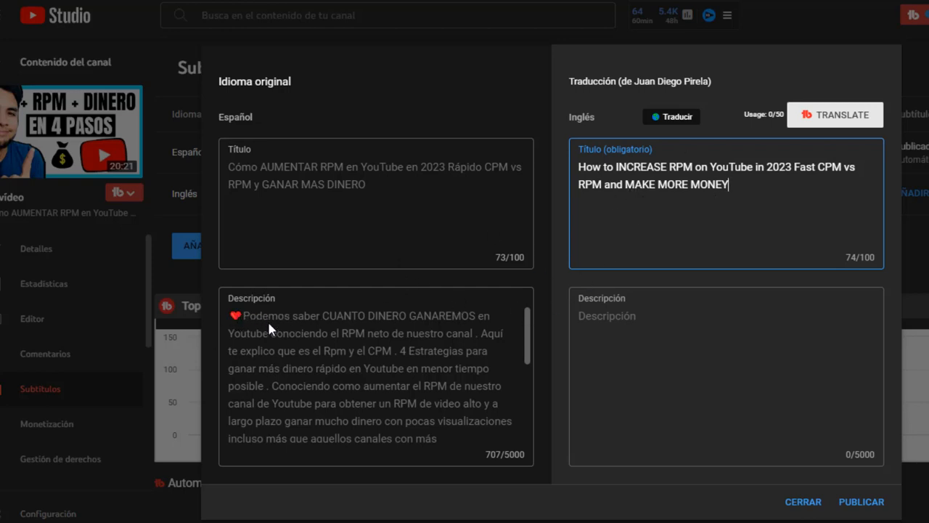
# Copy the original Spanish description from "Podemos saber CUANTO DINERO GANAREMOS" through "LIKE Y SUSCRIBETE AL CANAL PARA MAS"
pyautogui.moveTo(269, 320); pyautogui.dragTo(247, 316)
pyautogui.moveTo(442, 436); pyautogui.dragTo(375, 410)
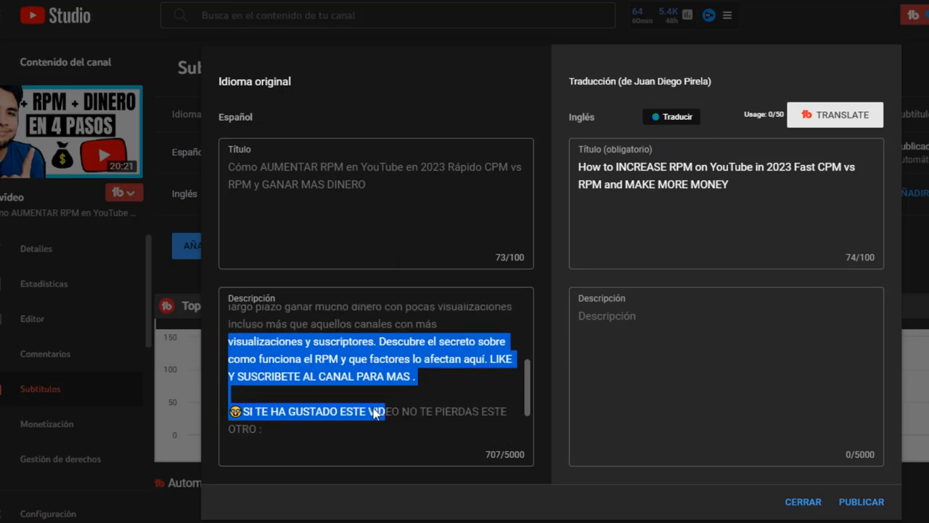
pyautogui.scroll(2, 428, 385)
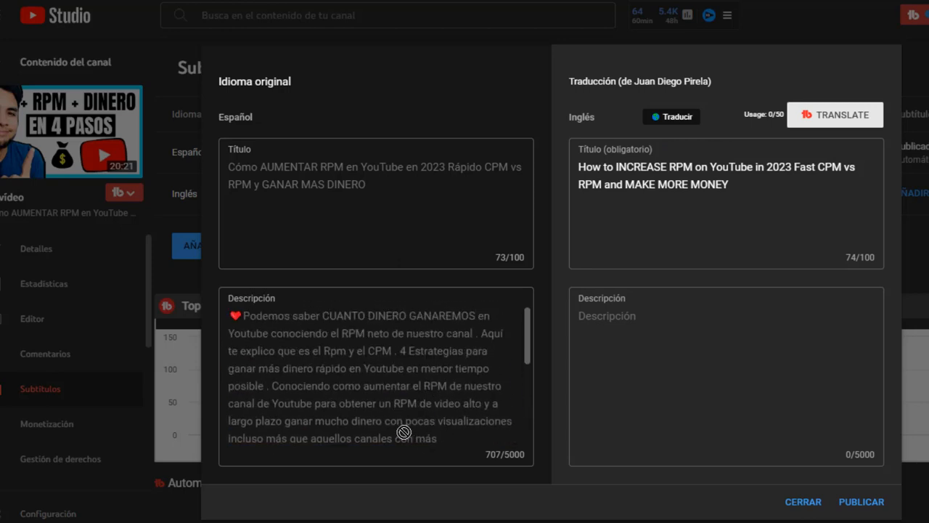
pyautogui.scroll(-1, 406, 432)
pyautogui.click(441, 375)
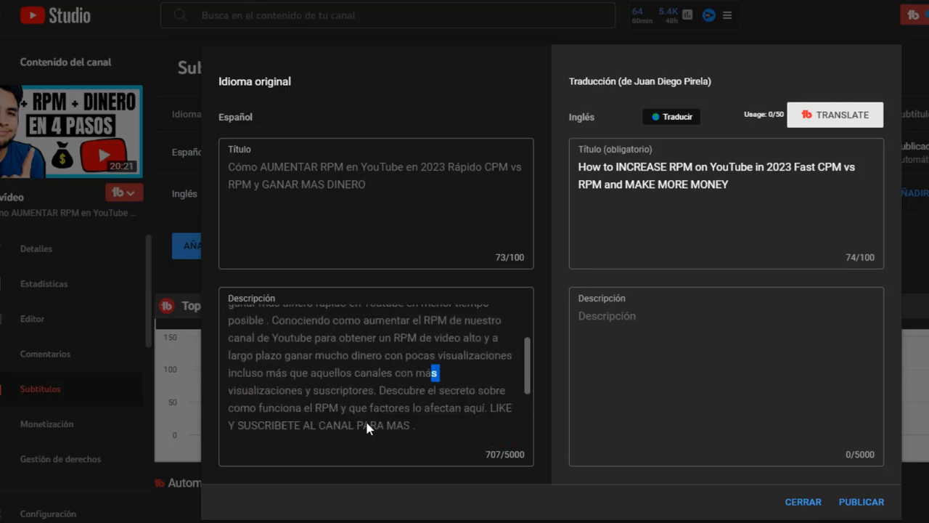
pyautogui.moveTo(355, 425); pyautogui.dragTo(239, 323)
pyautogui.rightClick(274, 317)
pyautogui.click(321, 326)
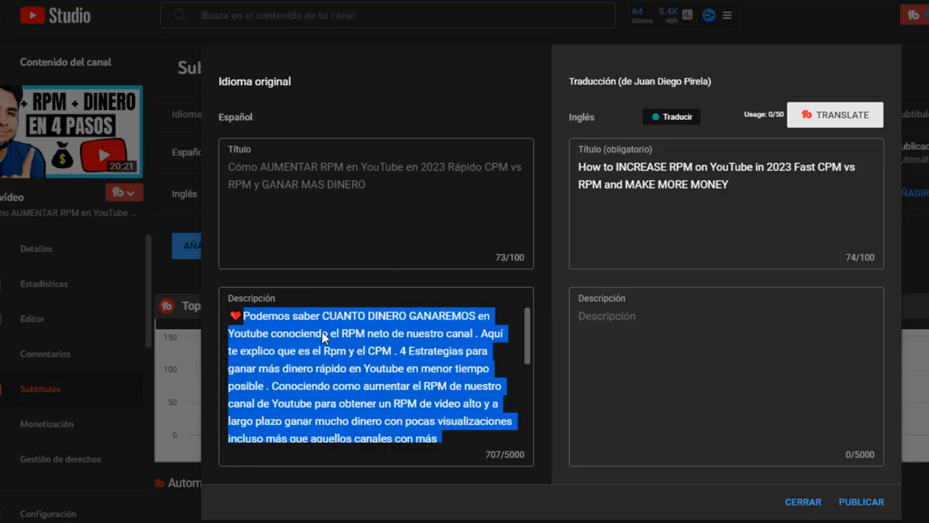
# Replace the title in the Google translator with the copied Spanish description to translate it into English
pyautogui.click(633, 318)
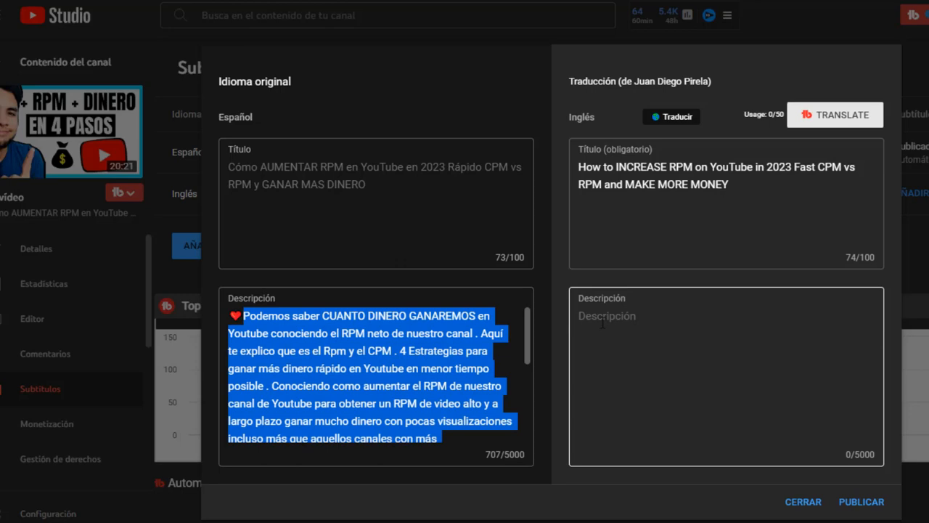
pyautogui.click(617, 327)
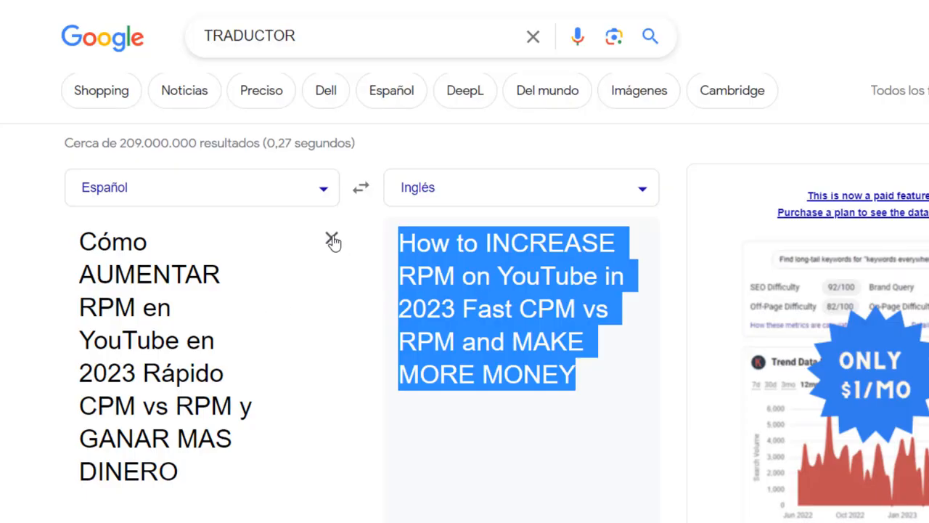
pyautogui.click(332, 241)
pyautogui.rightClick(175, 249)
pyautogui.click(222, 363)
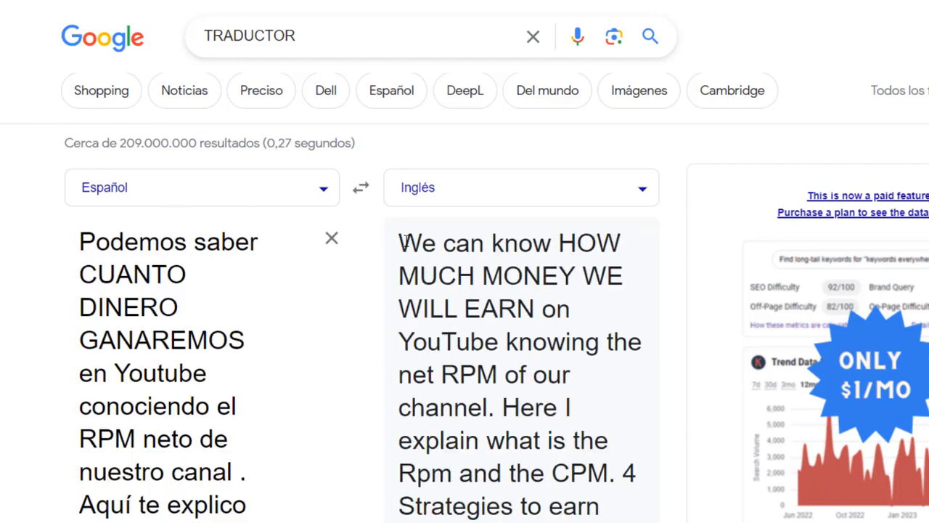
# Copy the full English translation of the description from the translator into the Inglés description field
pyautogui.moveTo(398, 240); pyautogui.dragTo(606, 434)
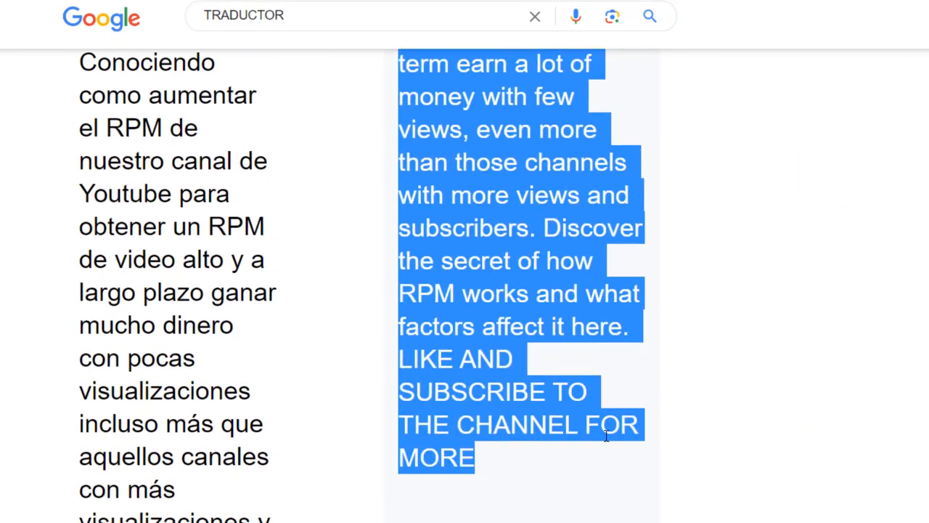
pyautogui.rightClick(484, 243)
pyautogui.click(516, 254)
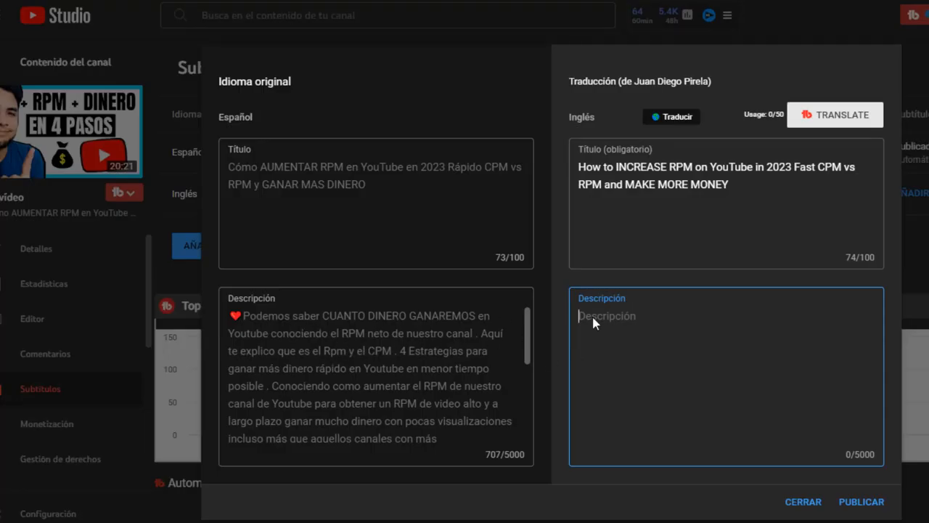
pyautogui.rightClick(614, 324)
pyautogui.click(697, 444)
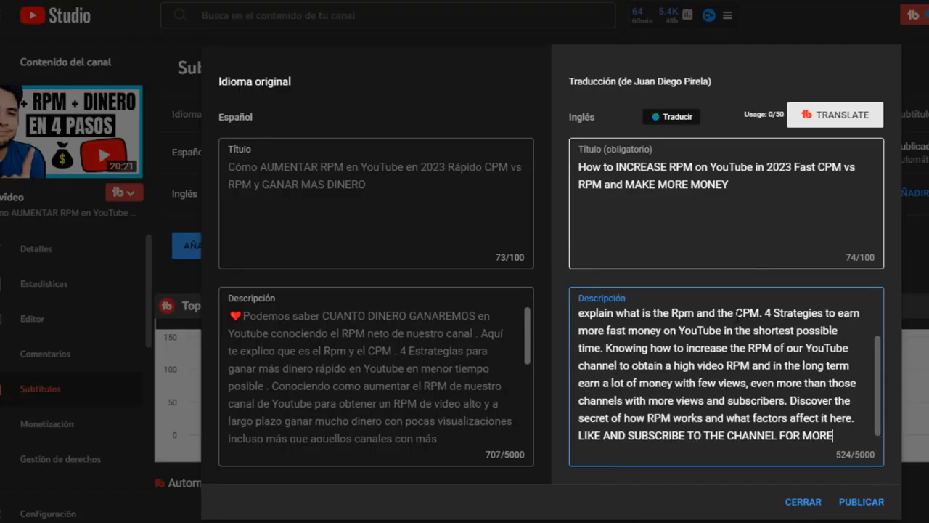
# Review the English description and publish the translated title and description
pyautogui.scroll(2, 685, 360)
pyautogui.scroll(-2, 685, 360)
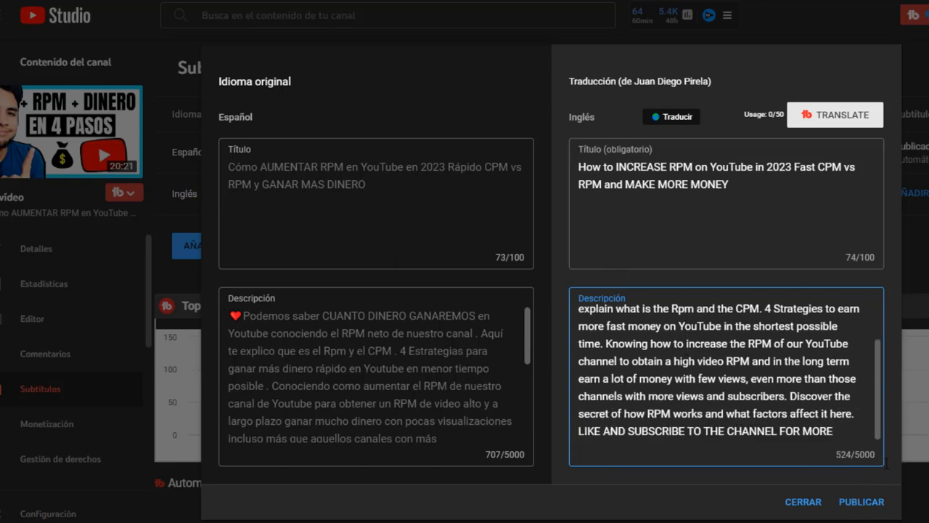
pyautogui.click(861, 501)
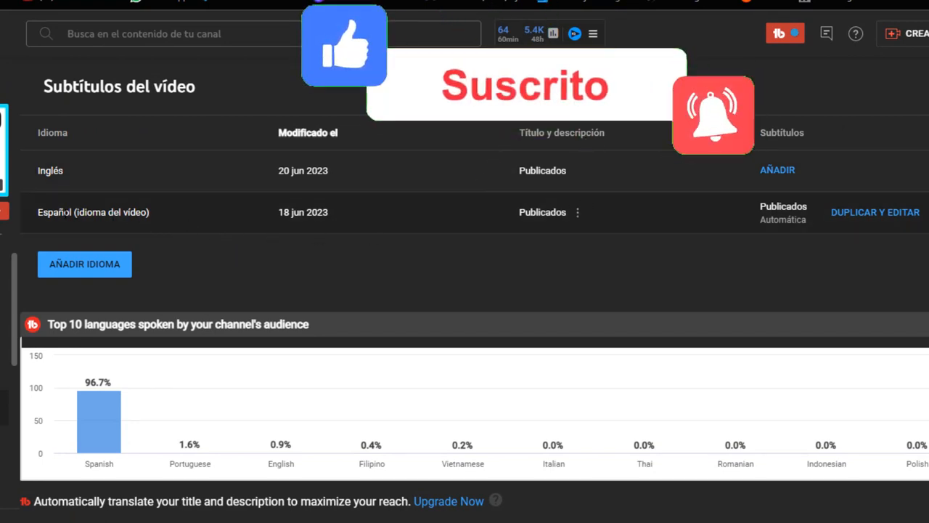
# Check the Español and Inglés entries in the subtitles list and view the available methods for adding Inglés subtitles
pyautogui.moveTo(36, 212); pyautogui.dragTo(150, 212)
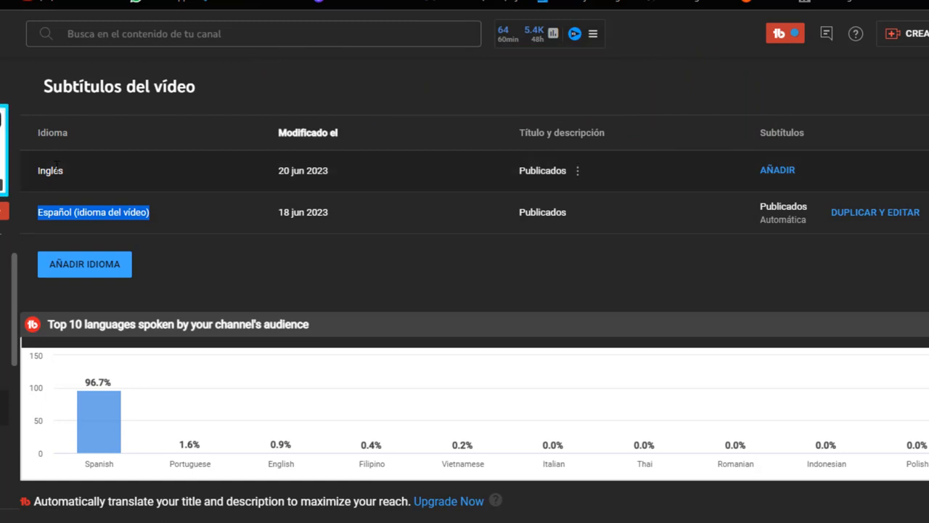
pyautogui.moveTo(37, 170); pyautogui.dragTo(50, 170)
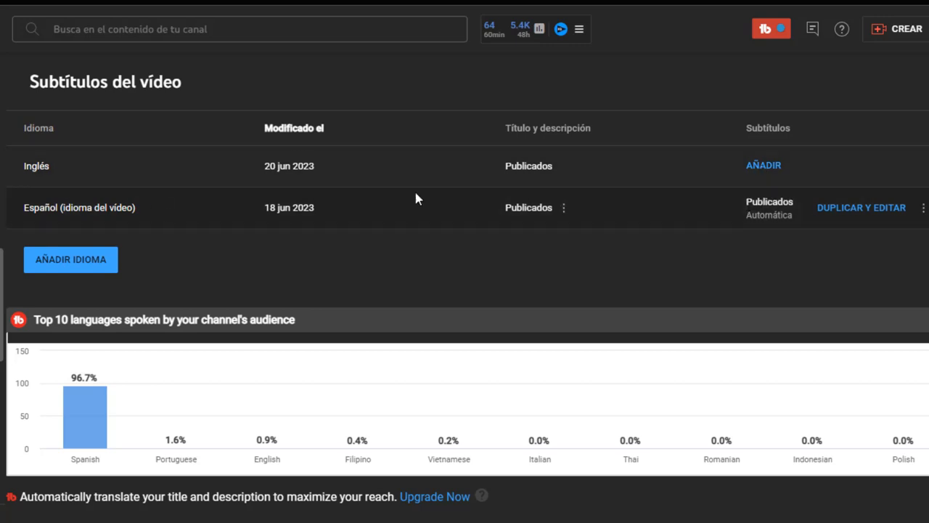
pyautogui.moveTo(746, 202); pyautogui.dragTo(793, 215)
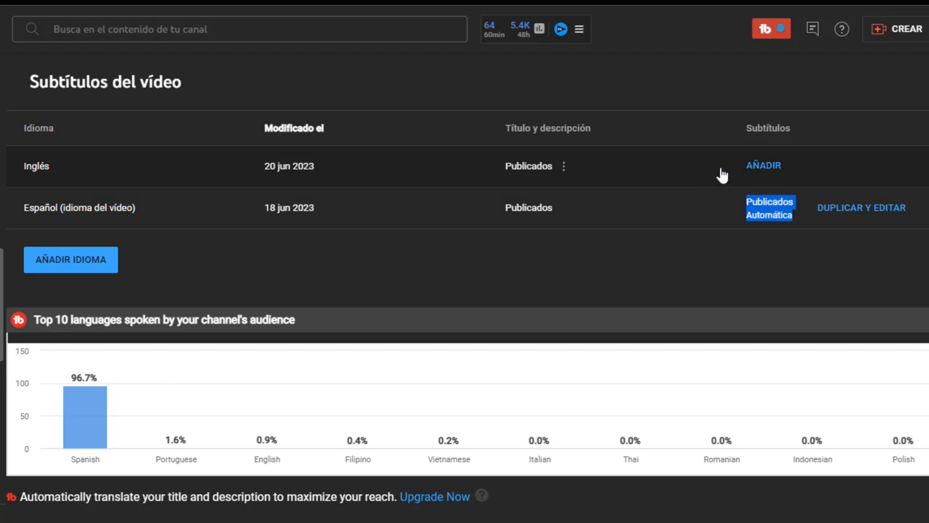
pyautogui.click(762, 165)
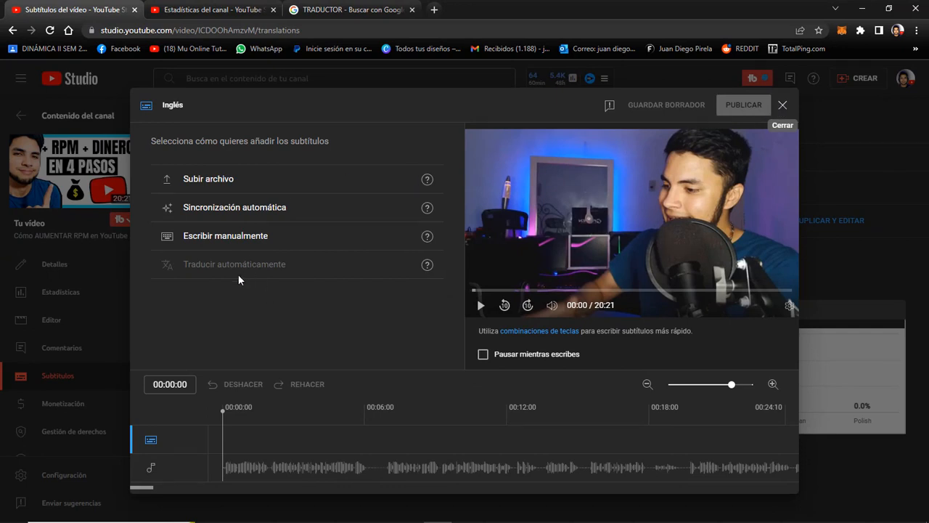
pyautogui.press('Escape')
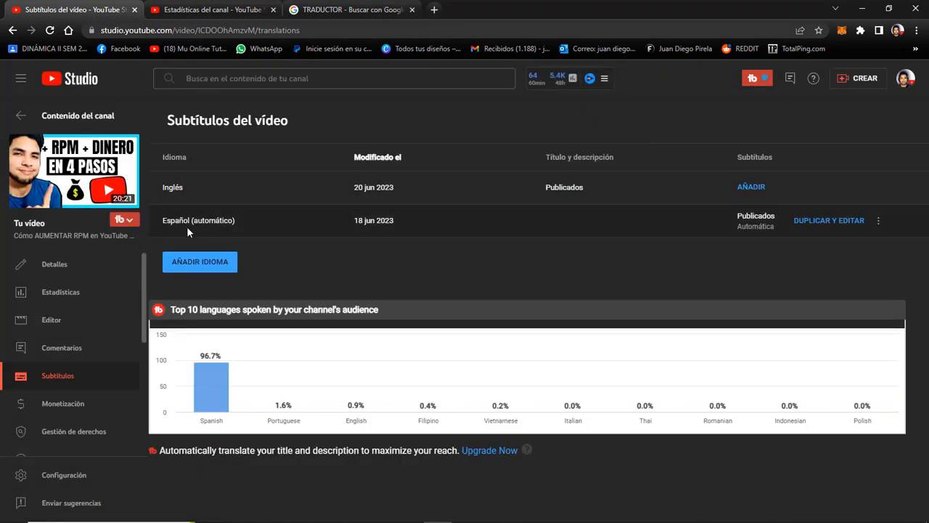
# Duplicate the automatic Español subtitles for editing and dismiss the tip about assigning text to the timeline
pyautogui.moveTo(167, 221); pyautogui.dragTo(237, 224)
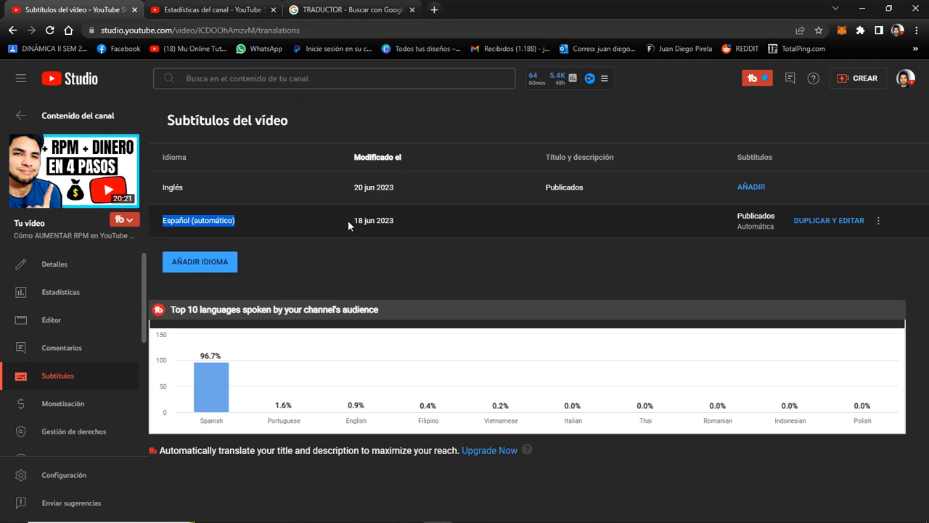
pyautogui.moveTo(350, 222); pyautogui.dragTo(396, 222)
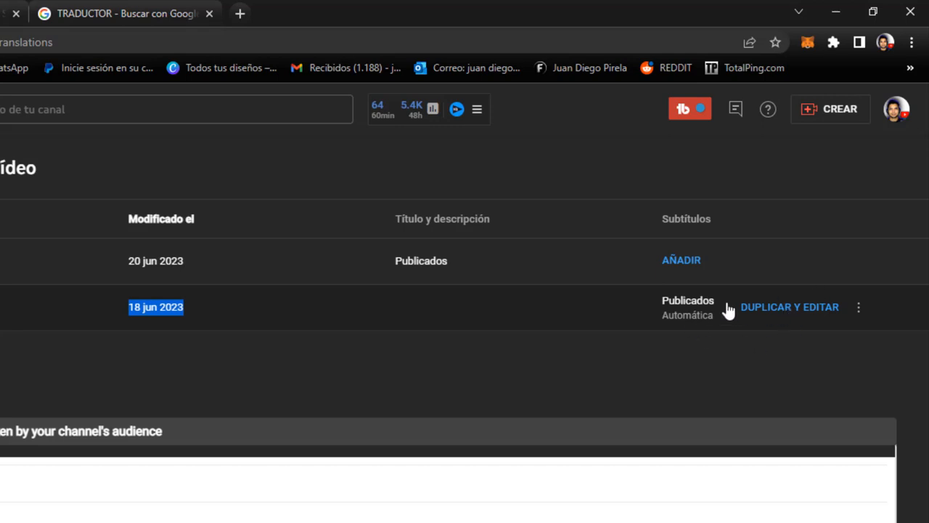
pyautogui.click(799, 307)
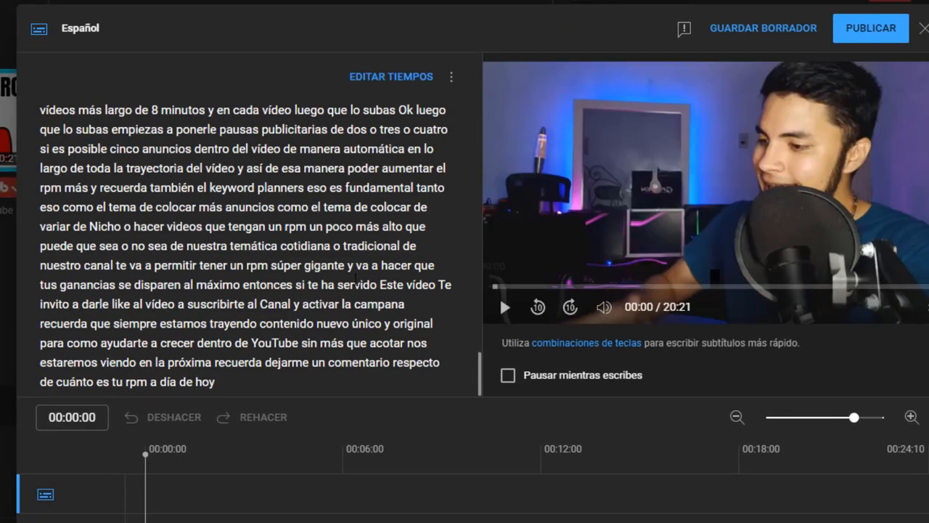
pyautogui.scroll(4, 234, 272)
pyautogui.scroll(15, 233, 272)
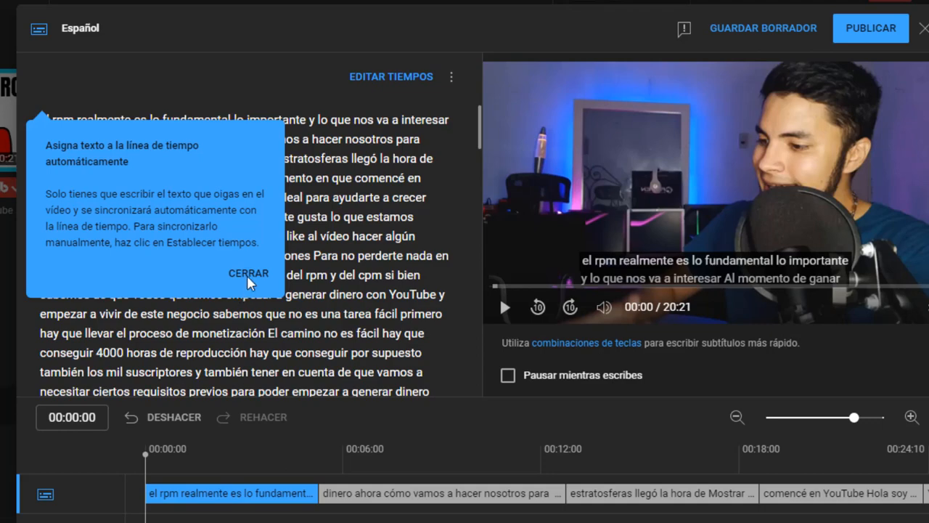
pyautogui.click(248, 274)
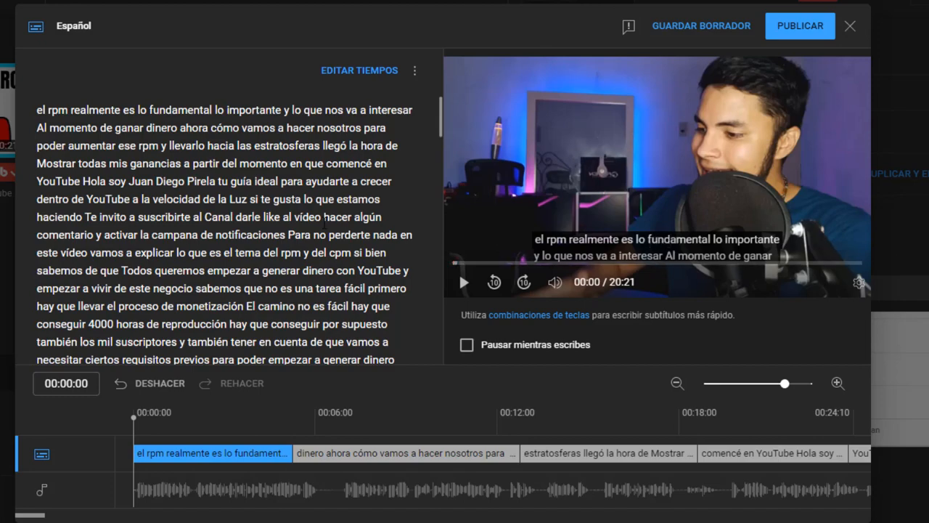
# Look through the Español subtitle transcript in the editor
pyautogui.scroll(-1, 286, 234)
pyautogui.scroll(-15, 225, 229)
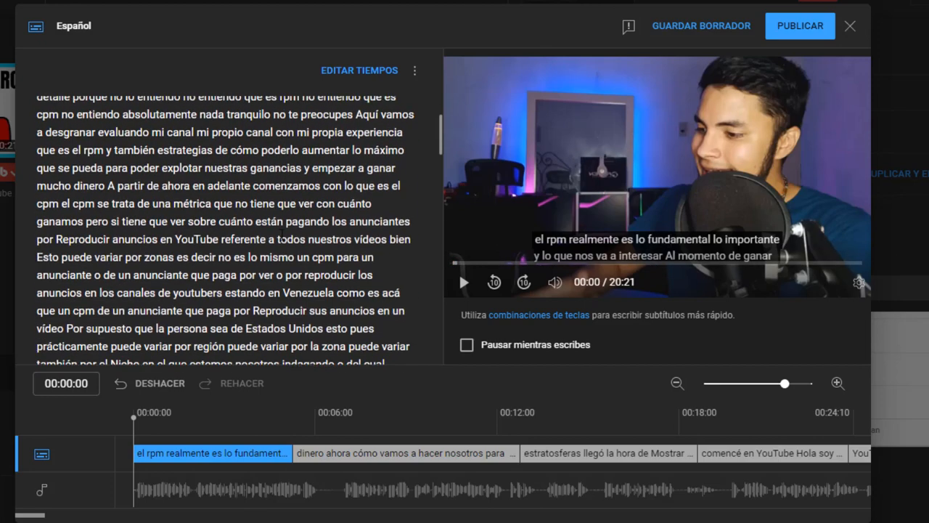
pyautogui.scroll(-15, 225, 229)
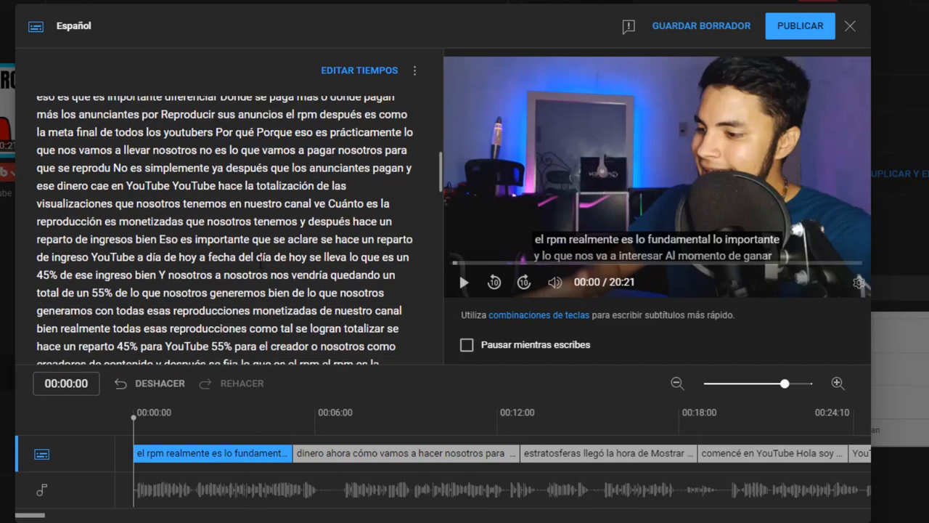
pyautogui.scroll(-15, 143, 249)
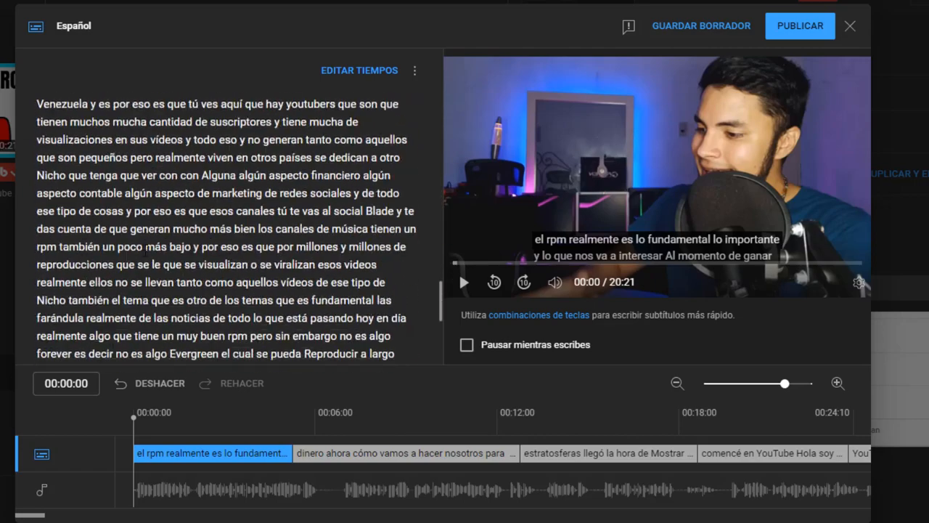
pyautogui.scroll(15, 143, 249)
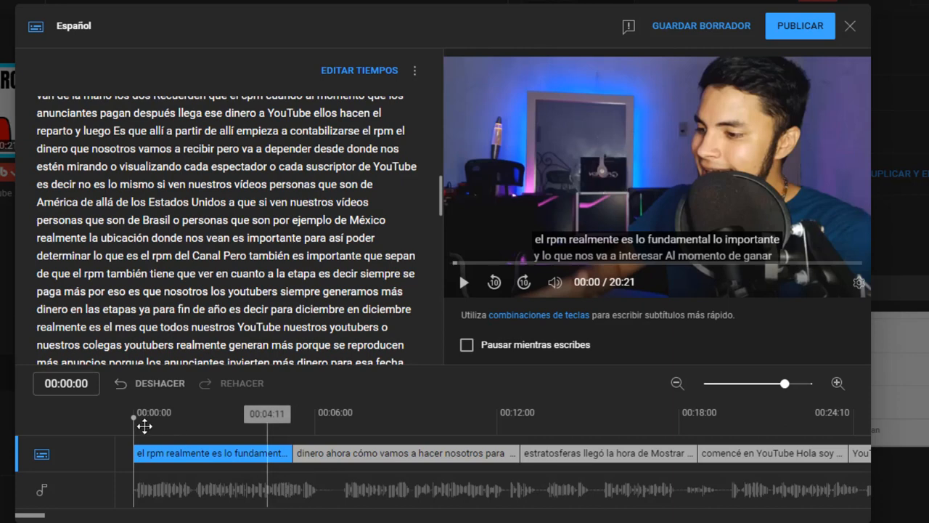
# Preview the Español captions at about 20 seconds on the timeline and read through the transcript from its beginning
pyautogui.moveTo(134, 418); pyautogui.dragTo(751, 413)
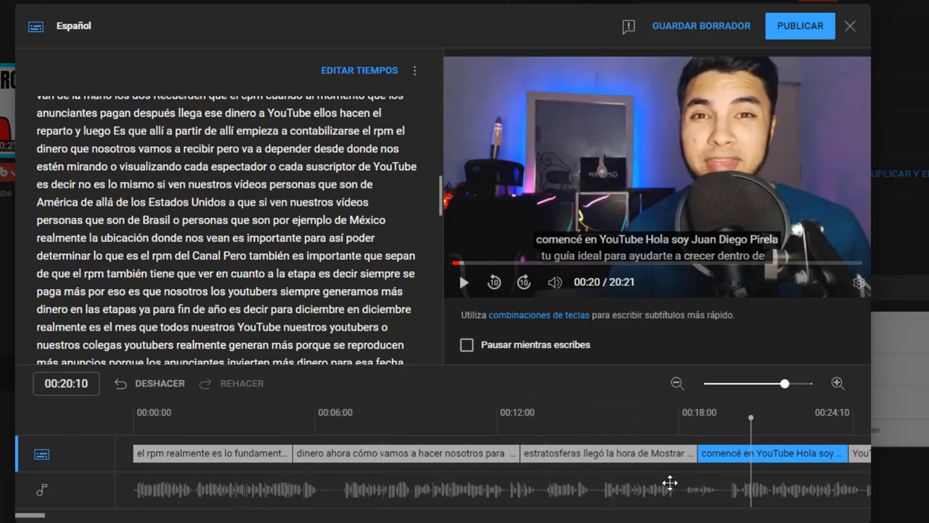
pyautogui.scroll(5, 236, 224)
pyautogui.scroll(10, 236, 225)
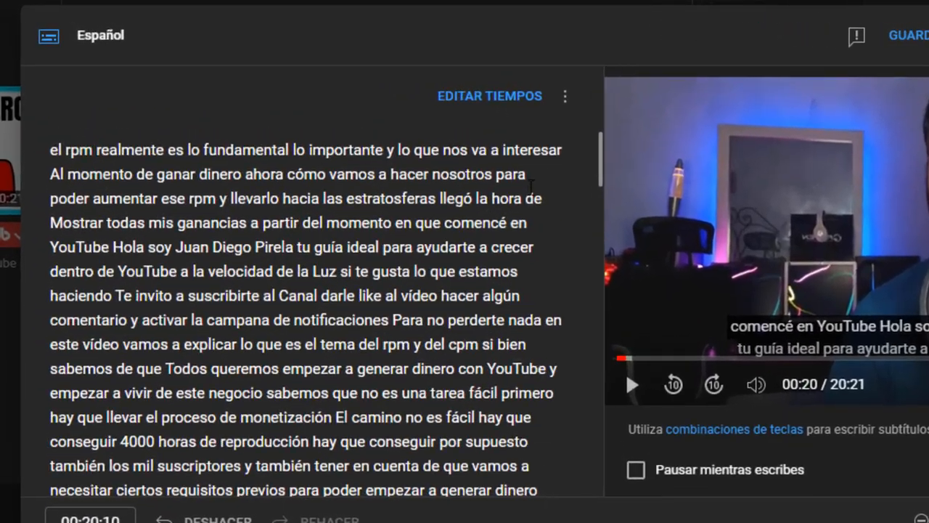
pyautogui.moveTo(38, 109); pyautogui.dragTo(108, 128)
pyautogui.scroll(-2, 178, 161)
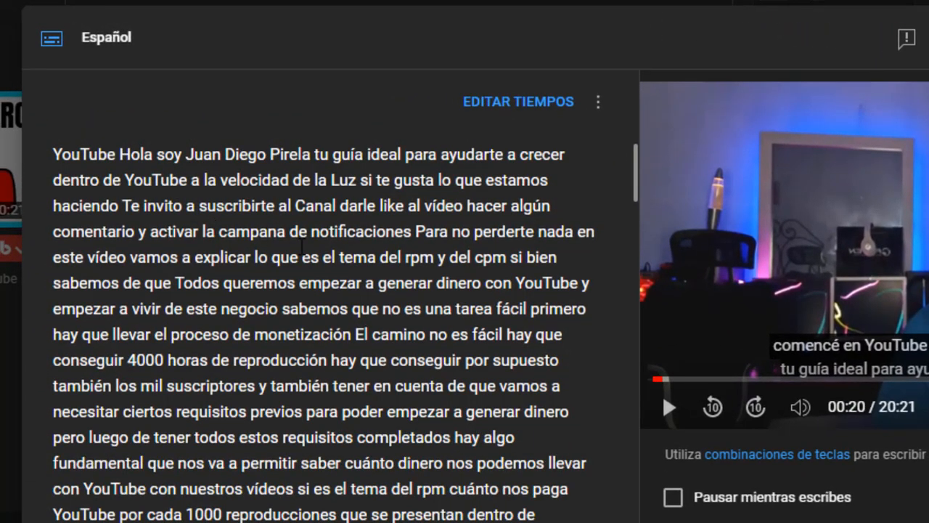
pyautogui.scroll(-3, 302, 247)
pyautogui.scroll(-5, 254, 317)
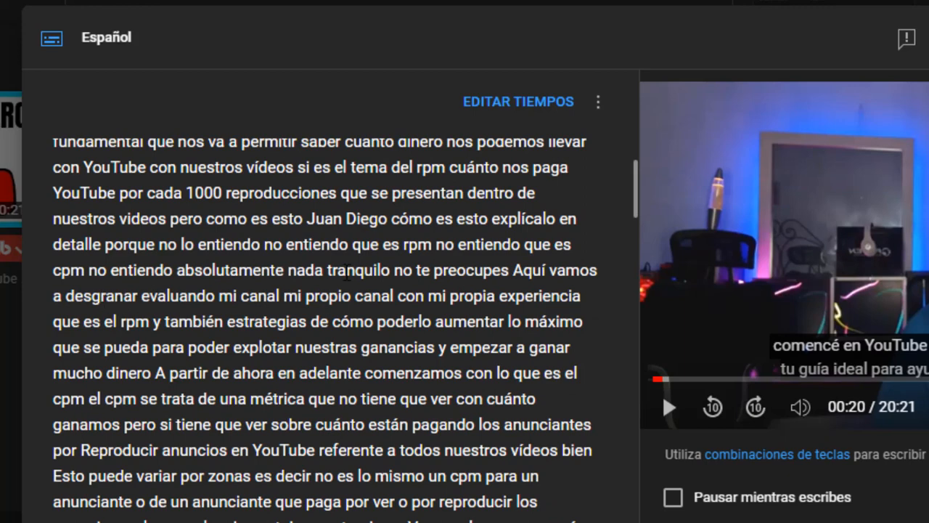
pyautogui.scroll(-8, 257, 297)
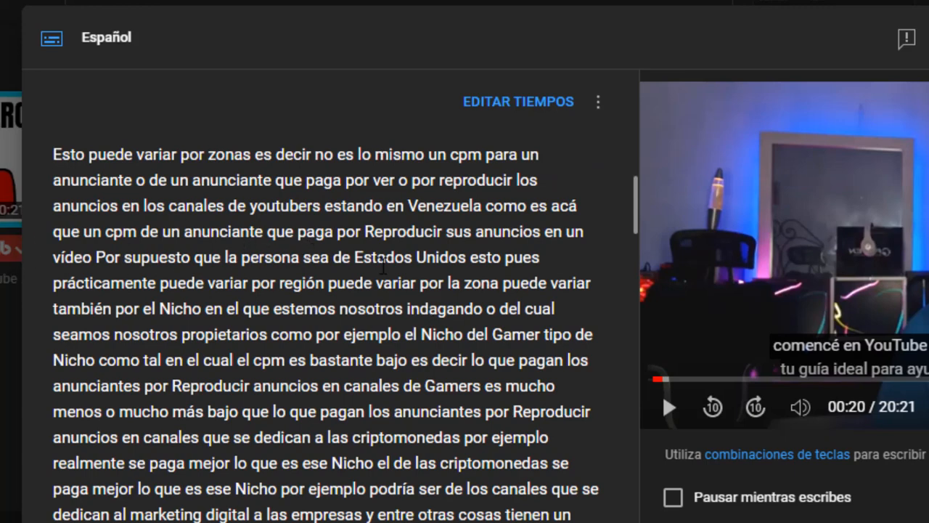
pyautogui.scroll(-5, 361, 245)
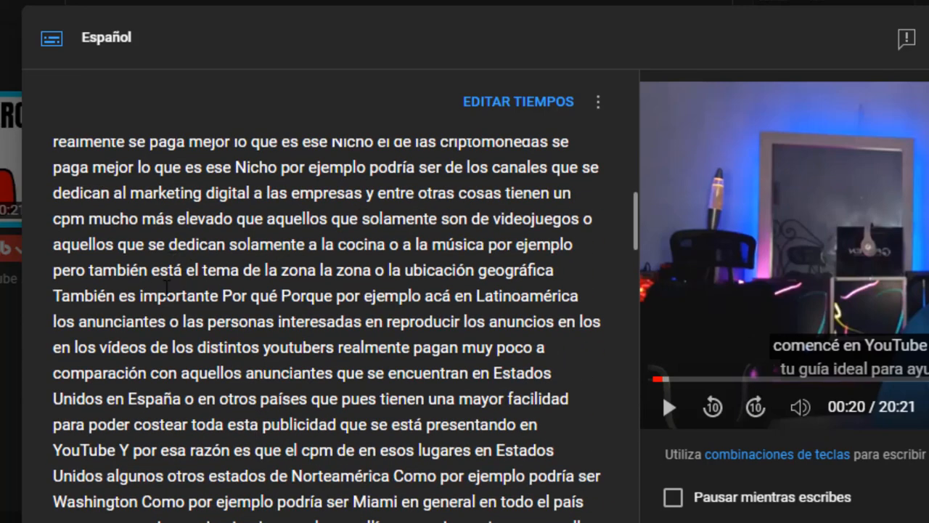
# Check the Español transcript from the passage on geographic location onward and publish the Spanish subtitles
pyautogui.moveTo(175, 304); pyautogui.dragTo(531, 466)
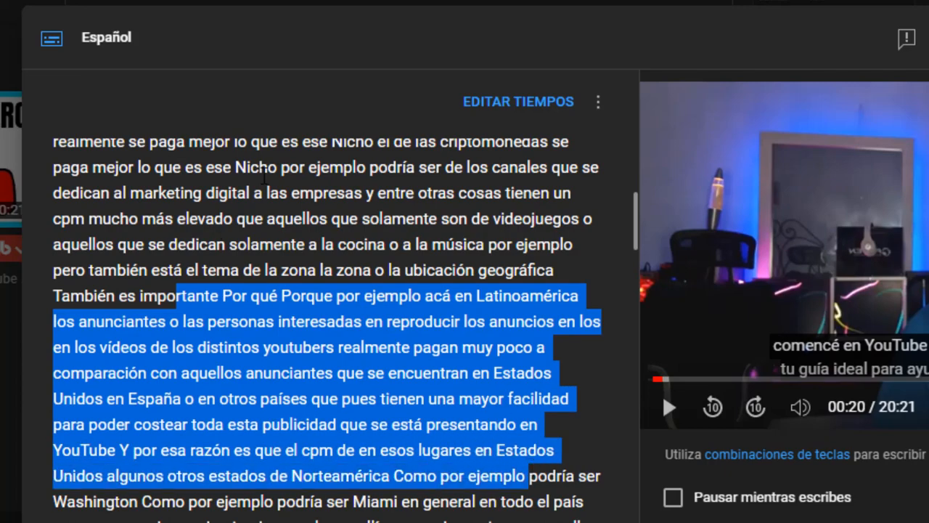
pyautogui.moveTo(237, 192); pyautogui.dragTo(470, 405)
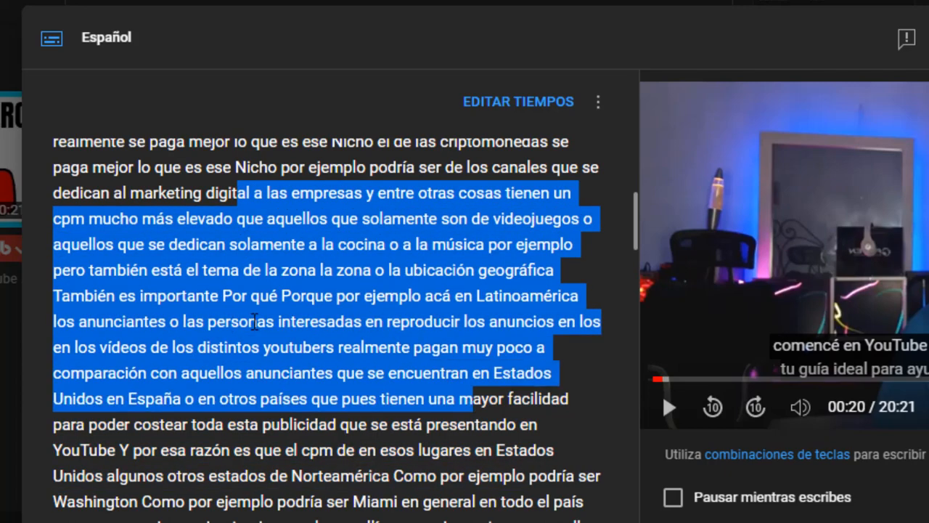
pyautogui.scroll(-10, 312, 320)
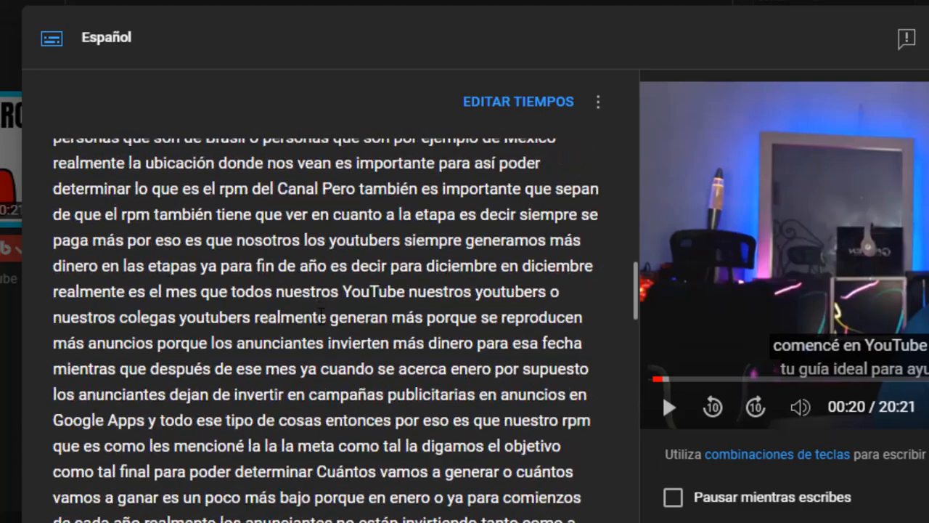
pyautogui.scroll(-10, 320, 314)
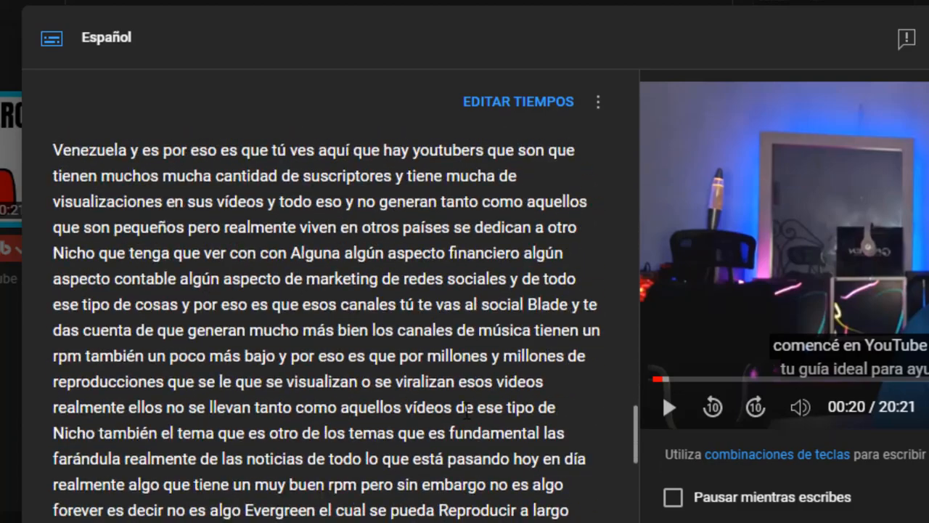
pyautogui.scroll(-5, 466, 412)
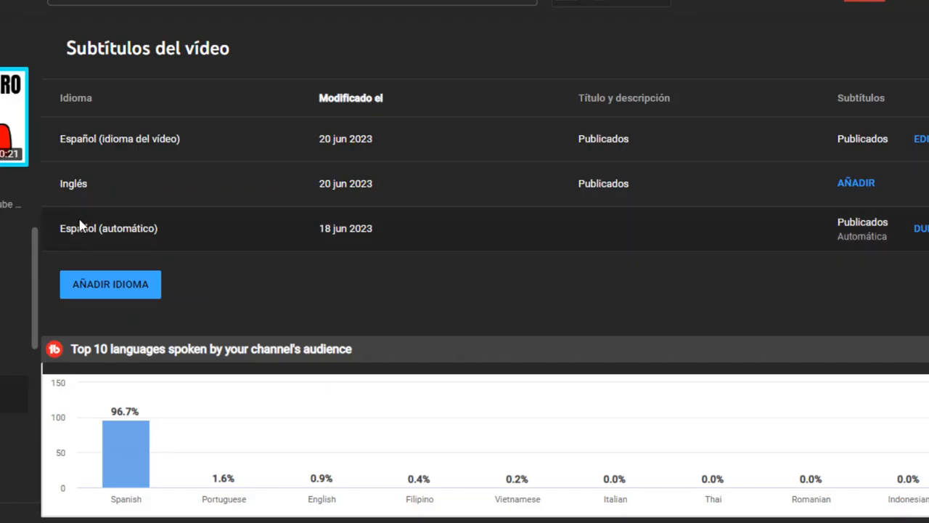
# Compare the Español (automático), Español (idioma del vídeo) and Inglés entries in the video's subtitle list
pyautogui.doubleClick(99, 228)
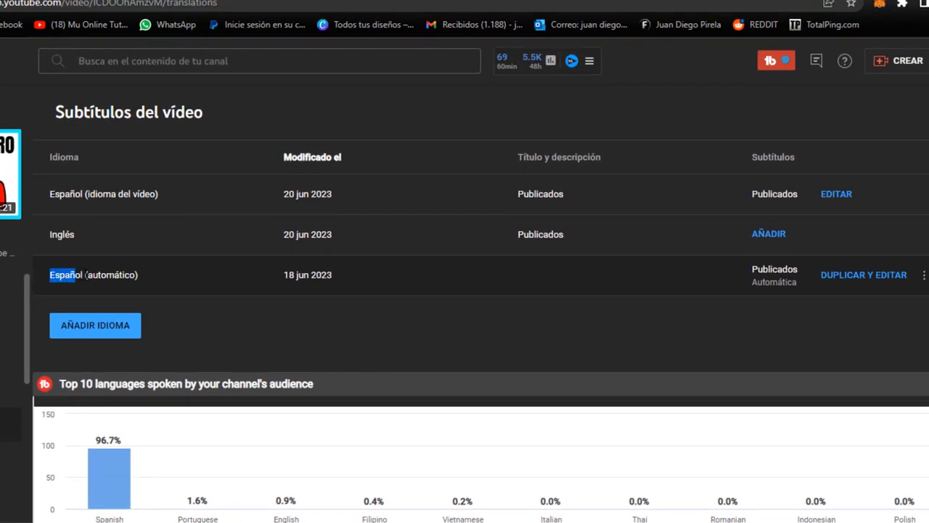
pyautogui.moveTo(86, 275); pyautogui.dragTo(138, 275)
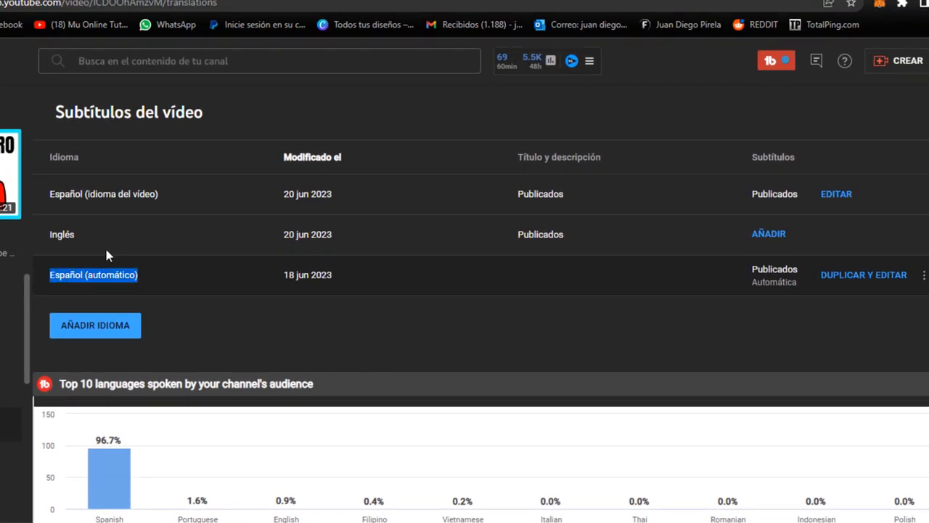
pyautogui.moveTo(50, 193); pyautogui.dragTo(158, 194)
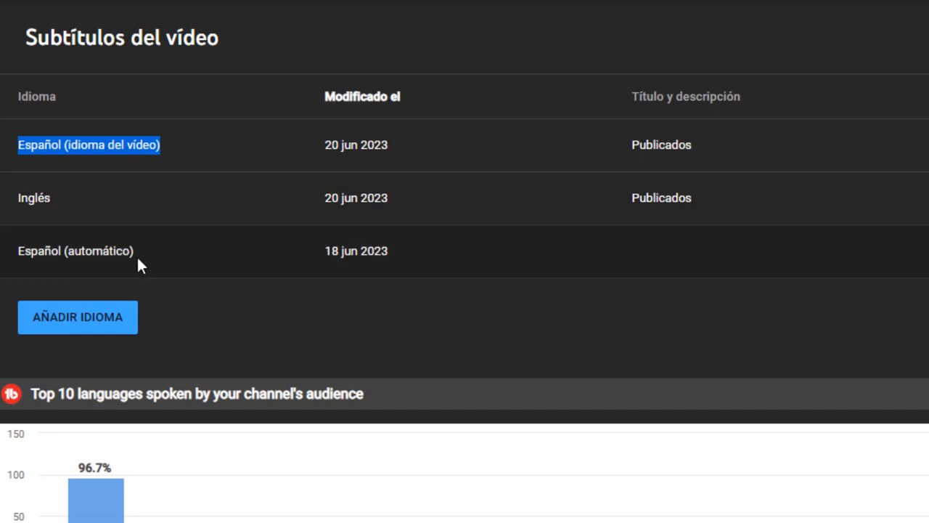
pyautogui.moveTo(137, 255); pyautogui.dragTo(19, 250)
pyautogui.moveTo(144, 251); pyautogui.dragTo(25, 251)
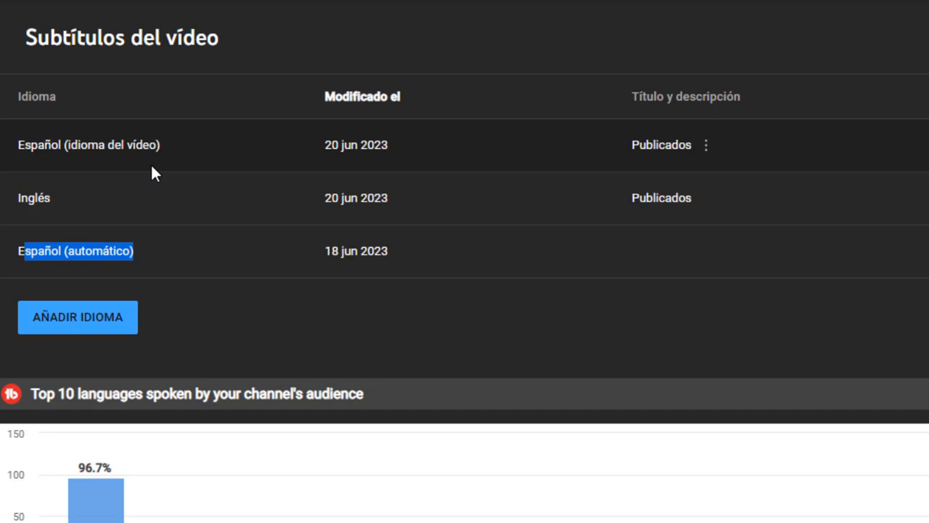
pyautogui.moveTo(52, 197); pyautogui.dragTo(18, 197)
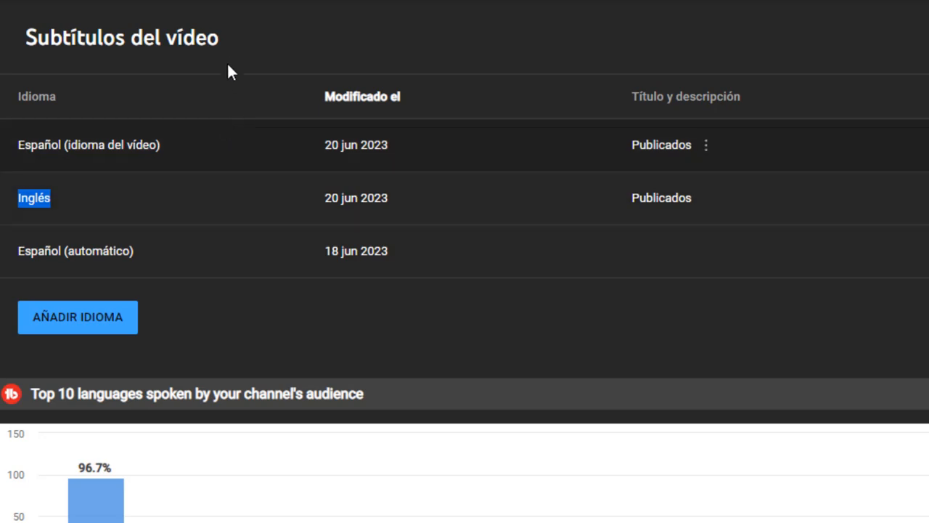
# Add subtitles to the Inglés entry by translating them automatically
pyautogui.click(587, 234)
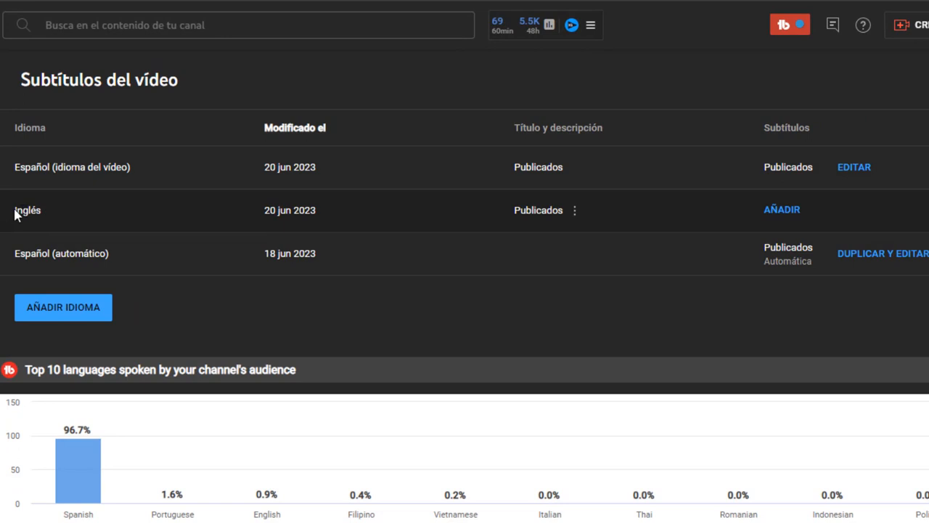
pyautogui.moveTo(15, 211); pyautogui.dragTo(42, 211)
pyautogui.click(74, 214)
pyautogui.moveTo(37, 209); pyautogui.dragTo(22, 211)
pyautogui.click(782, 216)
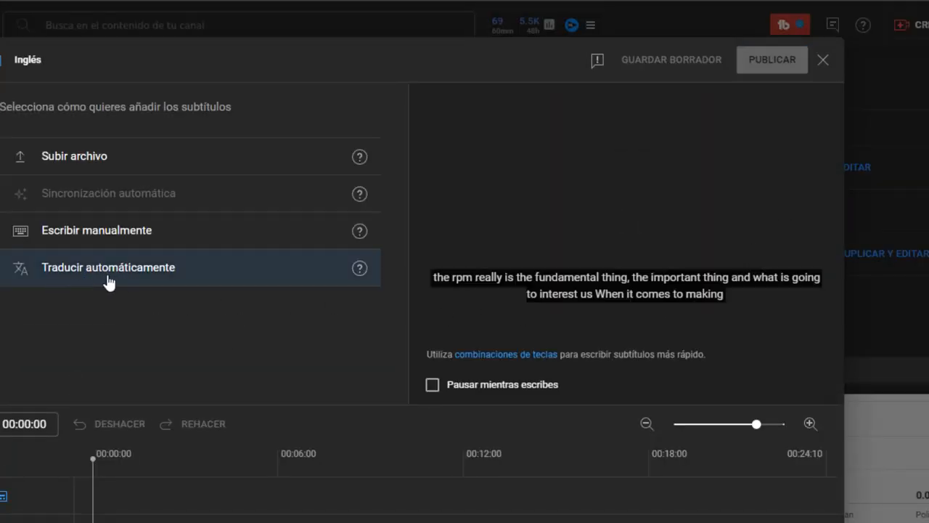
pyautogui.click(143, 280)
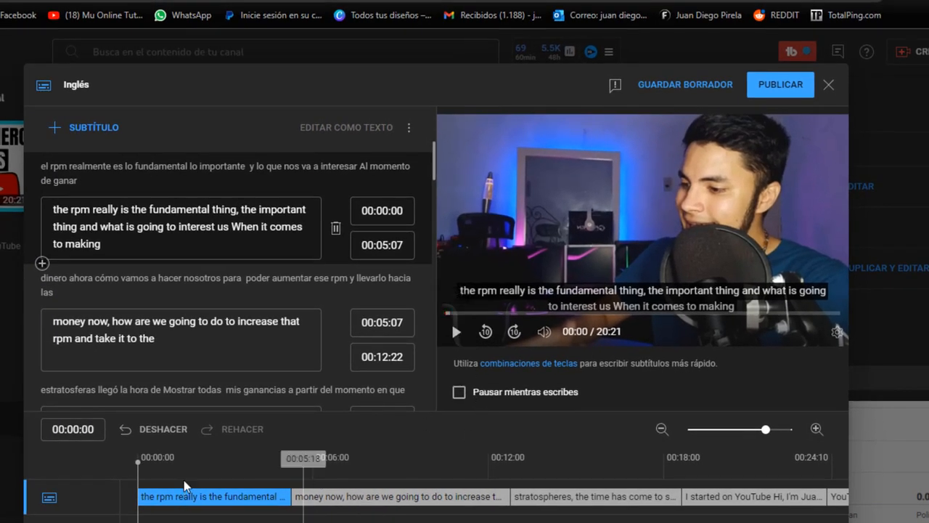
# Preview the Inglés captions along the timeline, review the translated lines, and publish the English subtitles
pyautogui.moveTo(136, 469); pyautogui.dragTo(649, 460)
pyautogui.scroll(3, 112, 183)
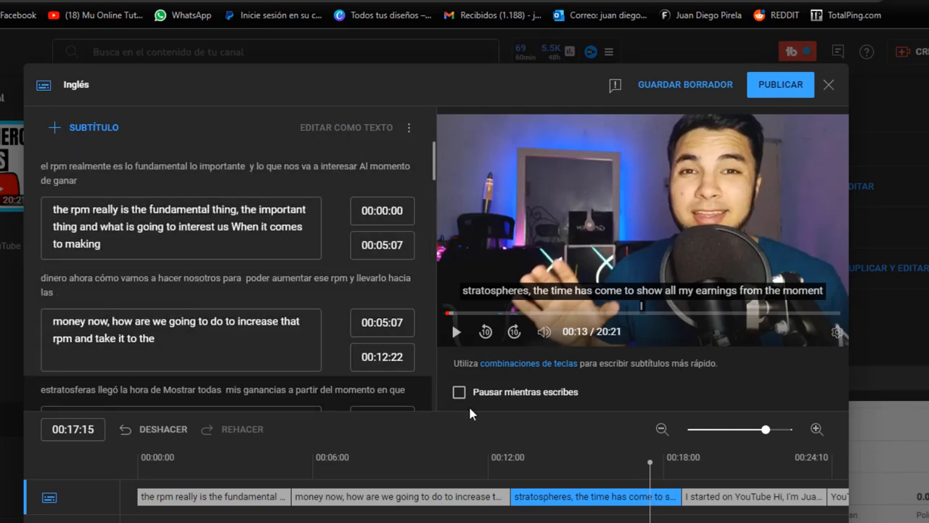
pyautogui.scroll(-2, 245, 280)
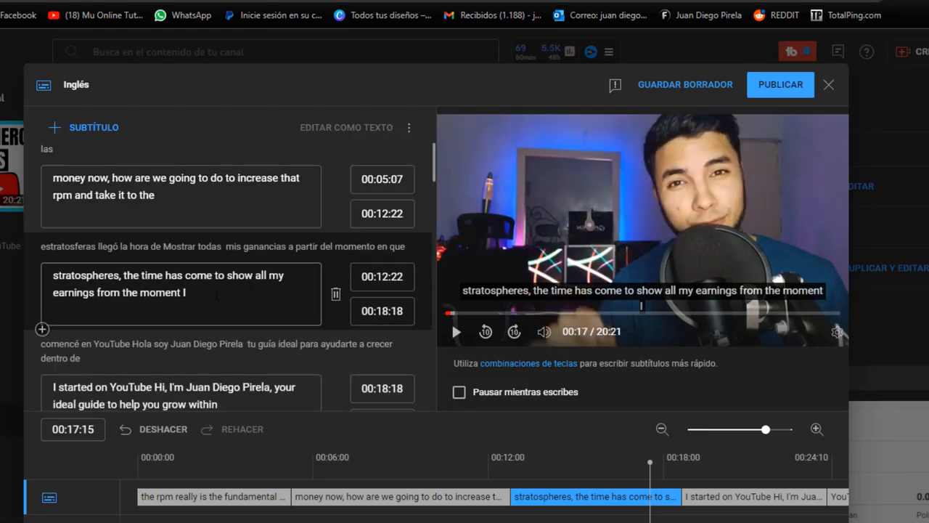
pyautogui.scroll(-3, 216, 294)
pyautogui.scroll(3, 217, 294)
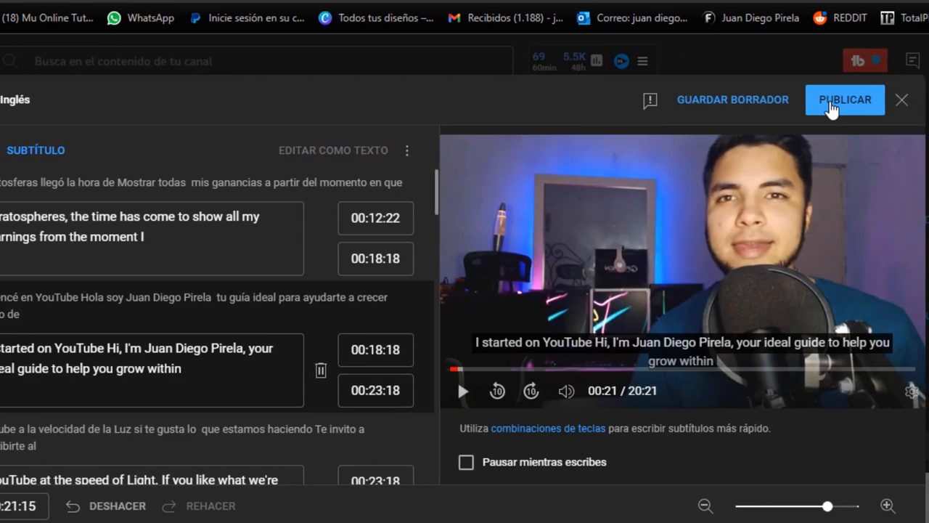
pyautogui.click(831, 102)
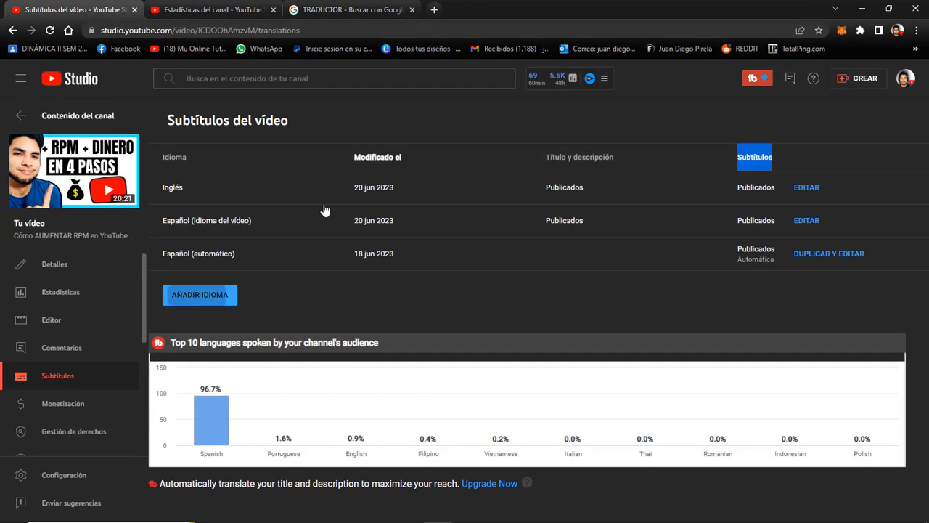
# Add Chino as a language for the video and open its title and description translation form
pyautogui.click(223, 302)
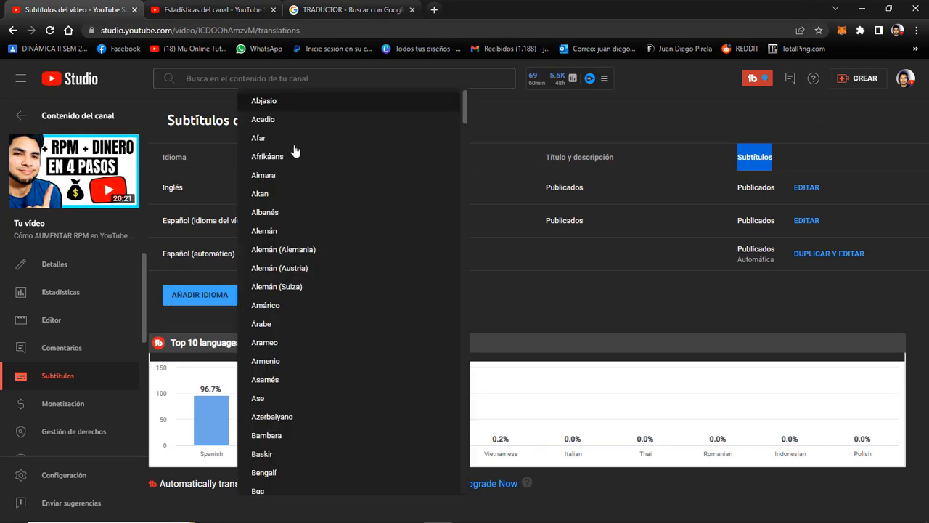
pyautogui.scroll(-5, 339, 259)
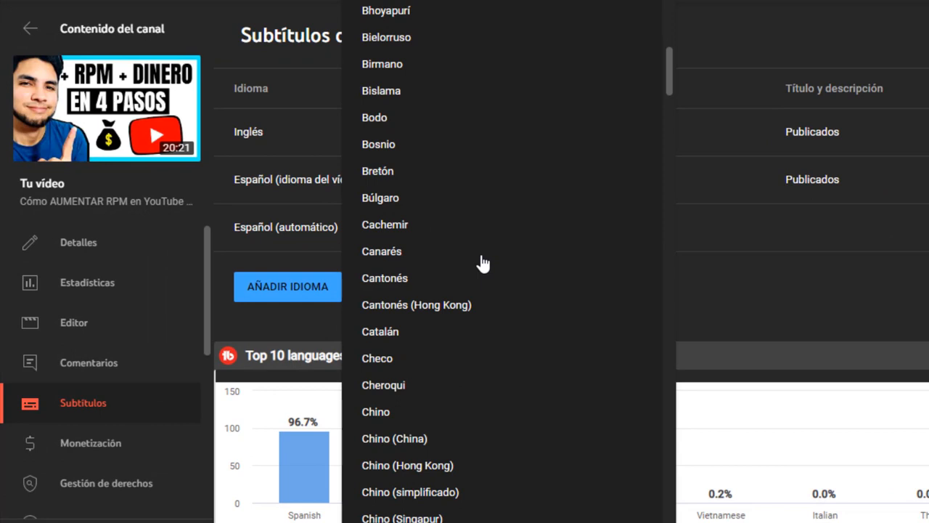
pyautogui.scroll(1, 481, 262)
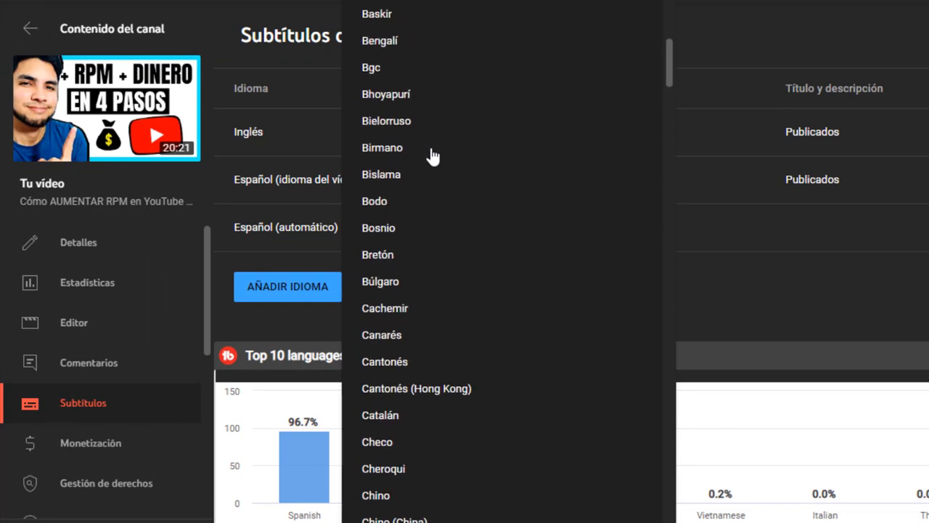
pyautogui.scroll(-2, 437, 231)
pyautogui.scroll(-1, 438, 236)
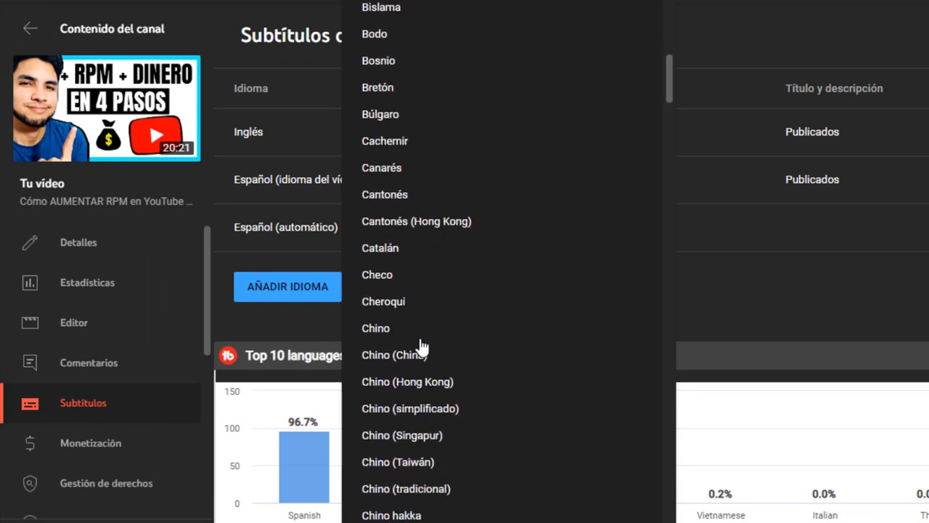
pyautogui.scroll(-5, 429, 307)
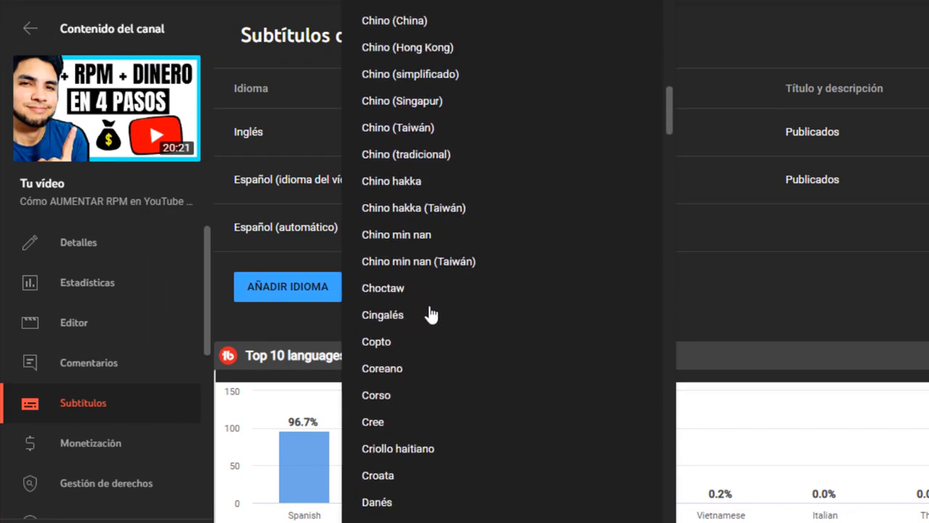
pyautogui.scroll(6, 431, 311)
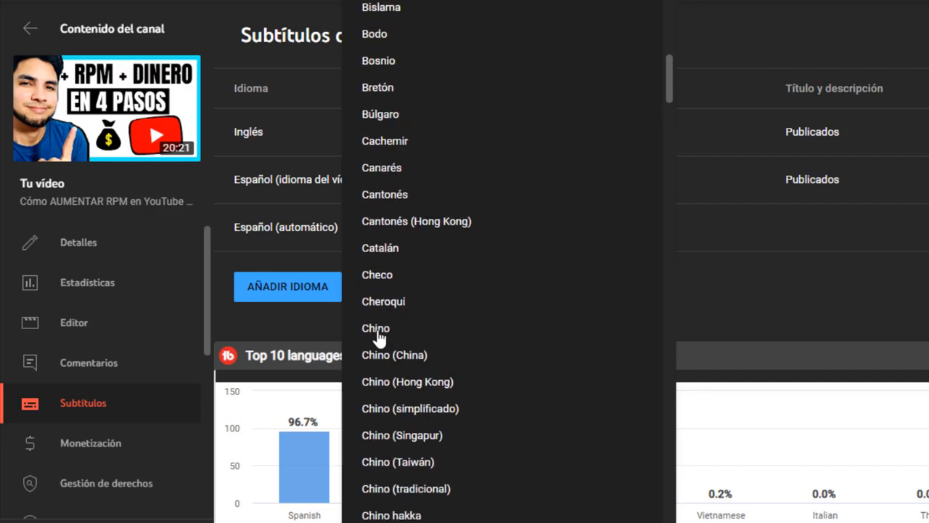
pyautogui.click(453, 322)
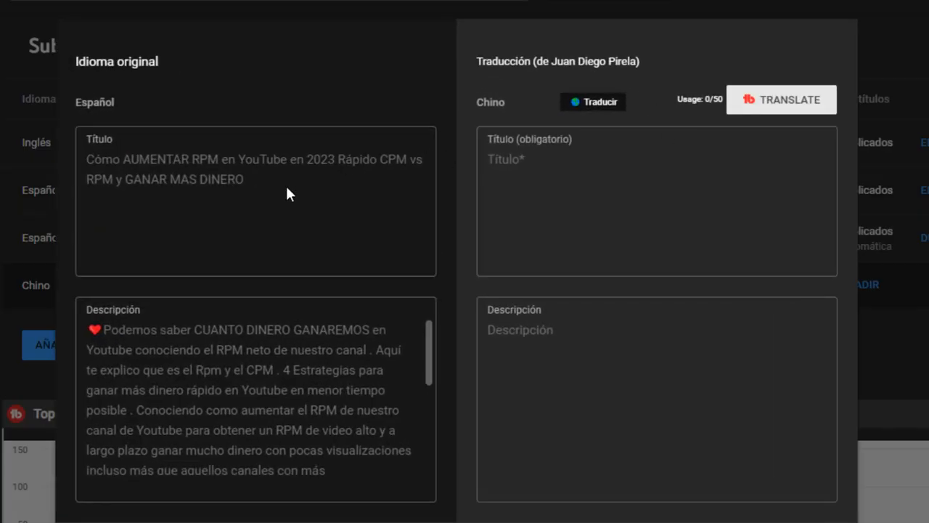
# Copy the complete original Spanish title from the Chino translation form
pyautogui.moveTo(258, 187); pyautogui.dragTo(96, 156)
pyautogui.rightClick(128, 174)
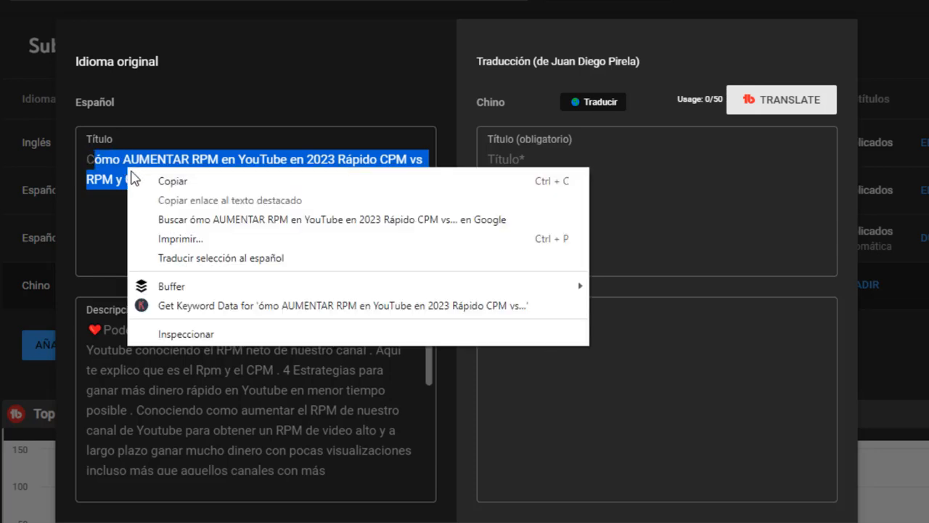
pyautogui.click(186, 122)
pyautogui.moveTo(255, 176); pyautogui.dragTo(108, 155)
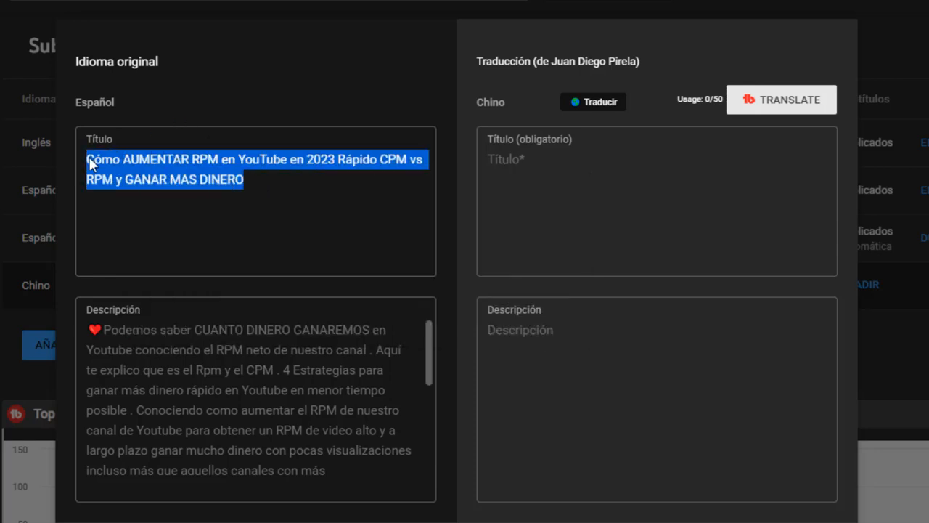
pyautogui.rightClick(115, 159)
pyautogui.click(253, 45)
pyautogui.moveTo(244, 178); pyautogui.dragTo(87, 156)
pyautogui.rightClick(94, 160)
pyautogui.click(145, 171)
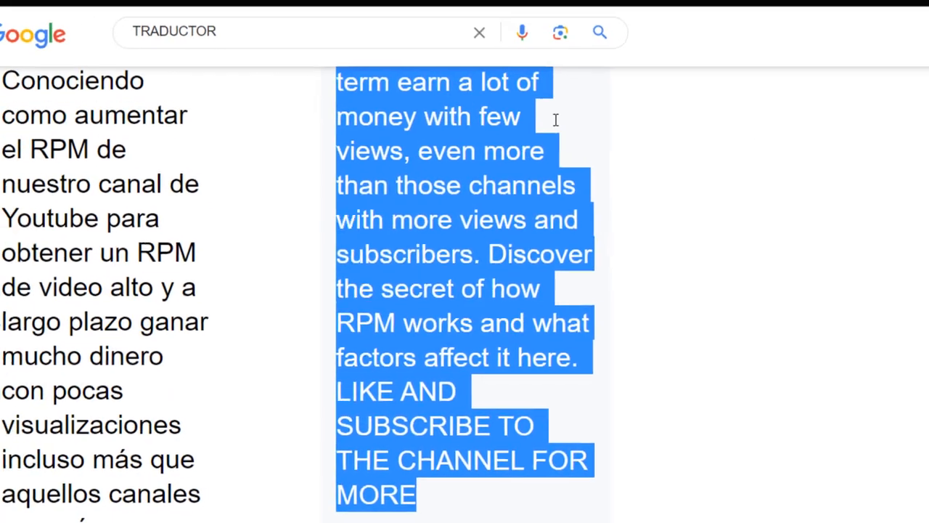
# Set the target language of Google's translator to Chino (Tradicional)
pyautogui.scroll(10, 372, 278)
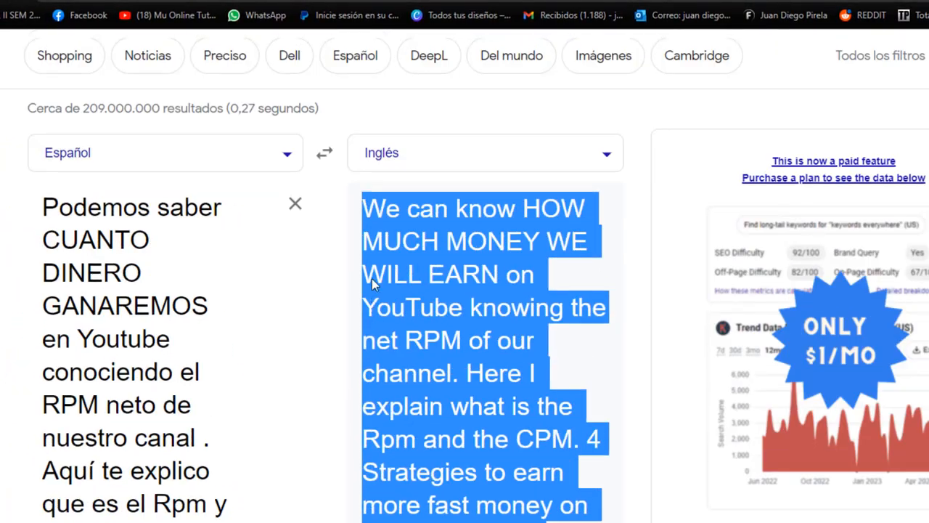
pyautogui.scroll(1, 372, 278)
pyautogui.click(454, 229)
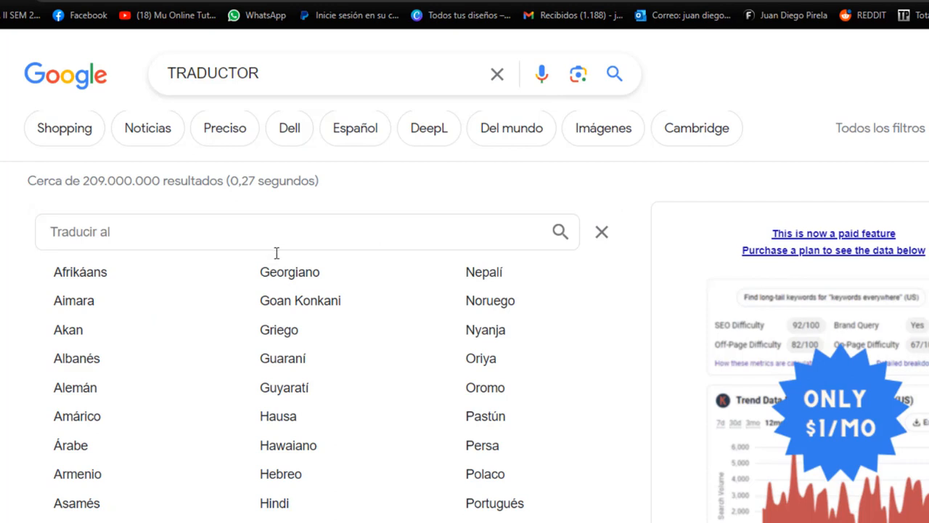
pyautogui.click(123, 244)
pyautogui.write('CH')
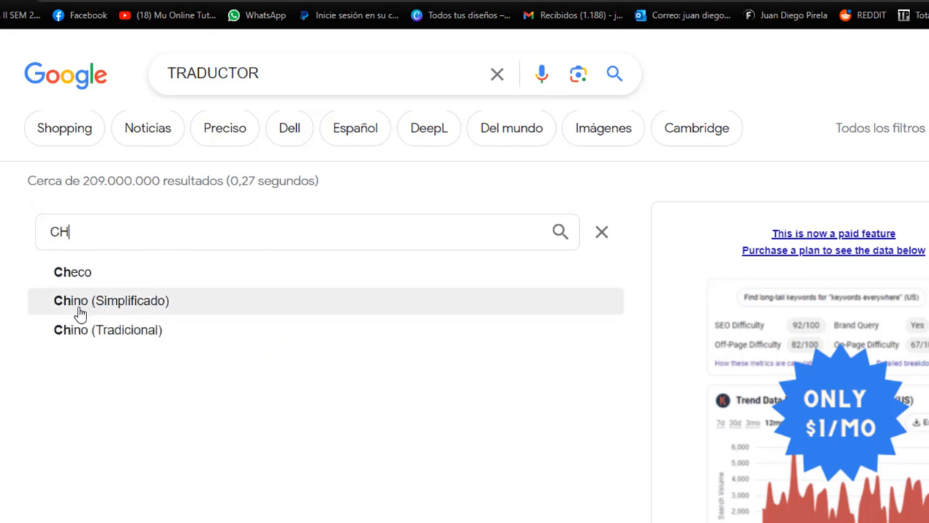
pyautogui.click(69, 331)
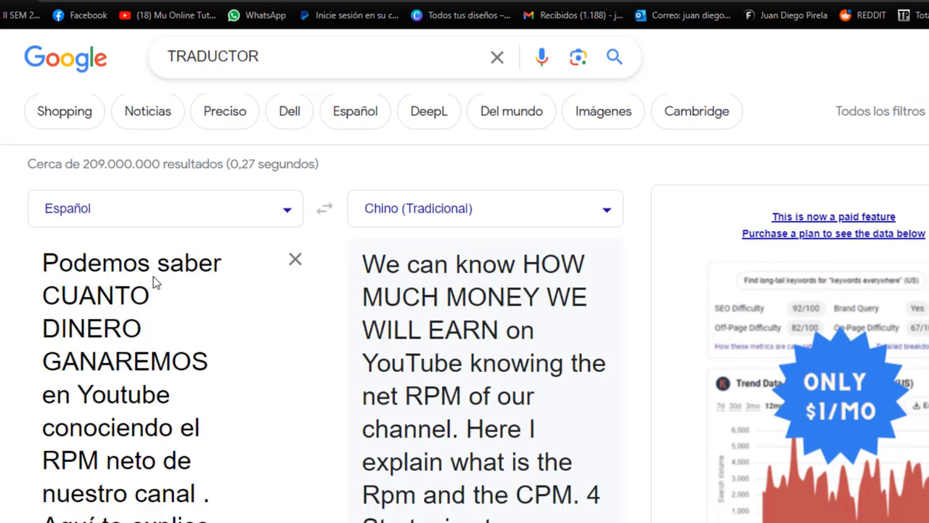
# Clear the old Spanish source text and paste the copied video title in its place for translation
pyautogui.scroll(-1, 154, 283)
pyautogui.click(294, 206)
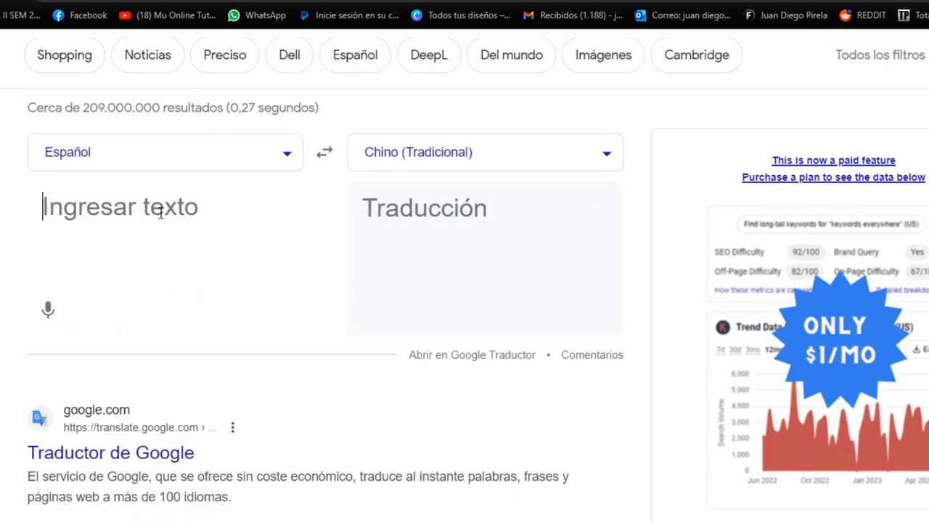
pyautogui.rightClick(131, 213)
pyautogui.click(167, 329)
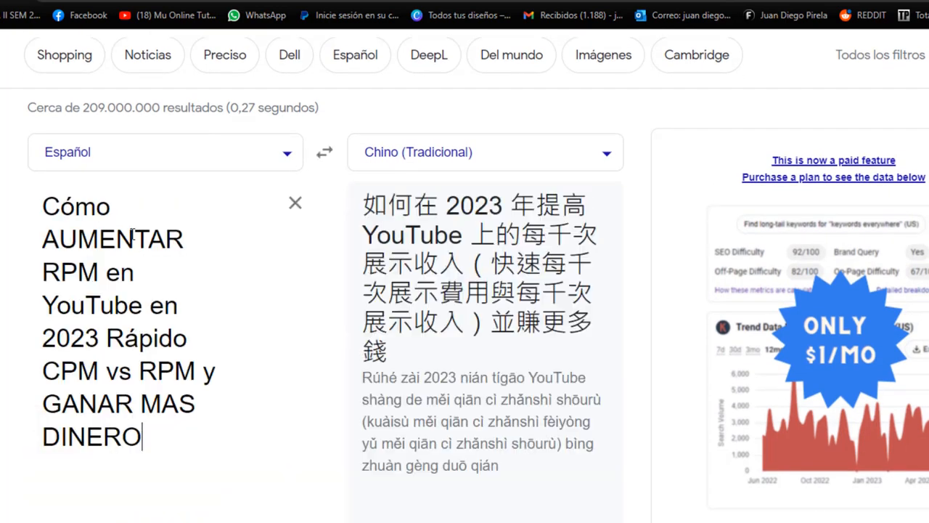
# Copy the Chinese title translation and paste it into the Chino title field in YouTube Studio
pyautogui.moveTo(363, 205); pyautogui.dragTo(412, 354)
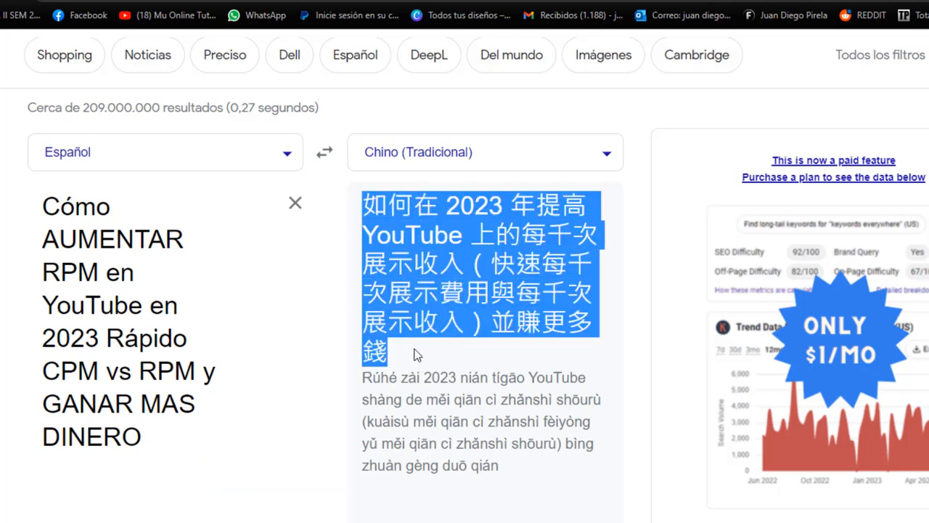
pyautogui.rightClick(444, 254)
pyautogui.click(485, 265)
pyautogui.hotkey('ctrl', 'Tab')
pyautogui.hotkey('ctrl', 'Tab')
pyautogui.click(574, 210)
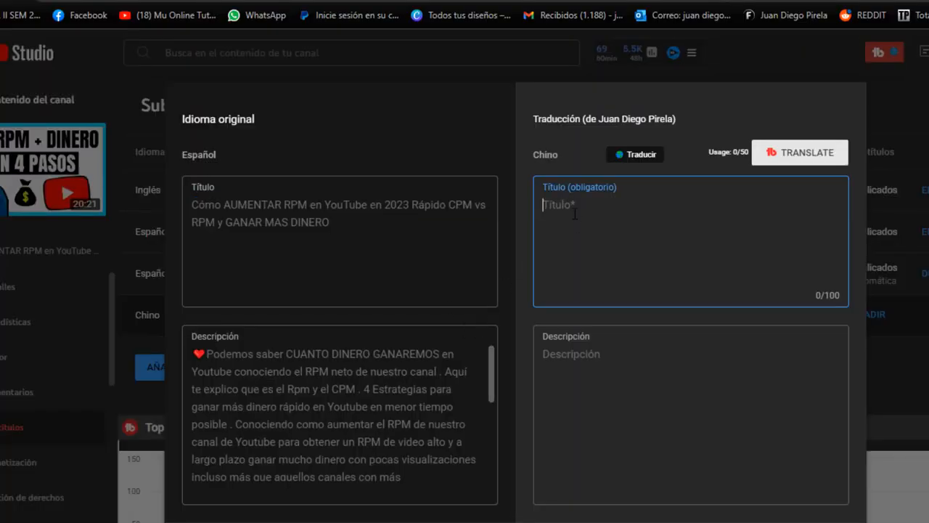
pyautogui.rightClick(574, 210)
pyautogui.click(614, 327)
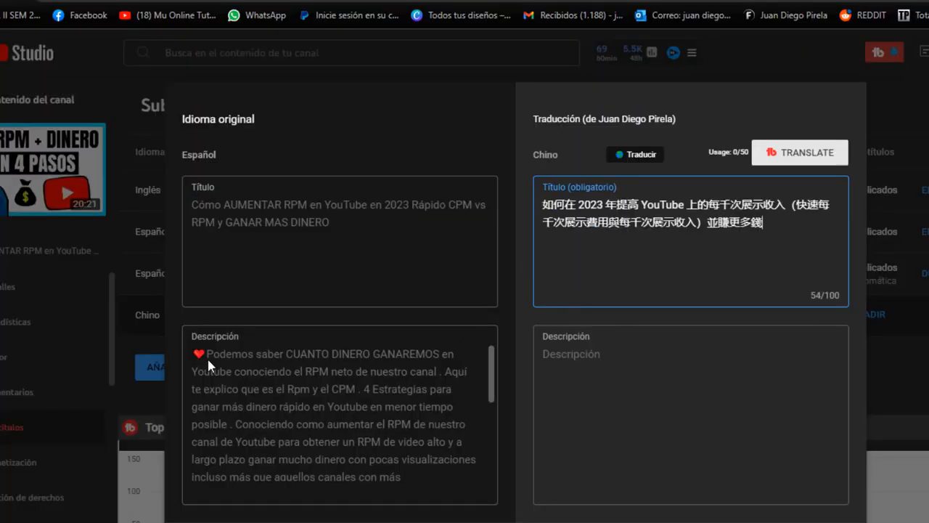
# Copy the first paragraph of the original Spanish description, starting from "Podemos saber" and leaving out the heart emoji
pyautogui.moveTo(209, 352); pyautogui.dragTo(214, 355)
pyautogui.click(406, 473)
pyautogui.scroll(-2, 393, 418)
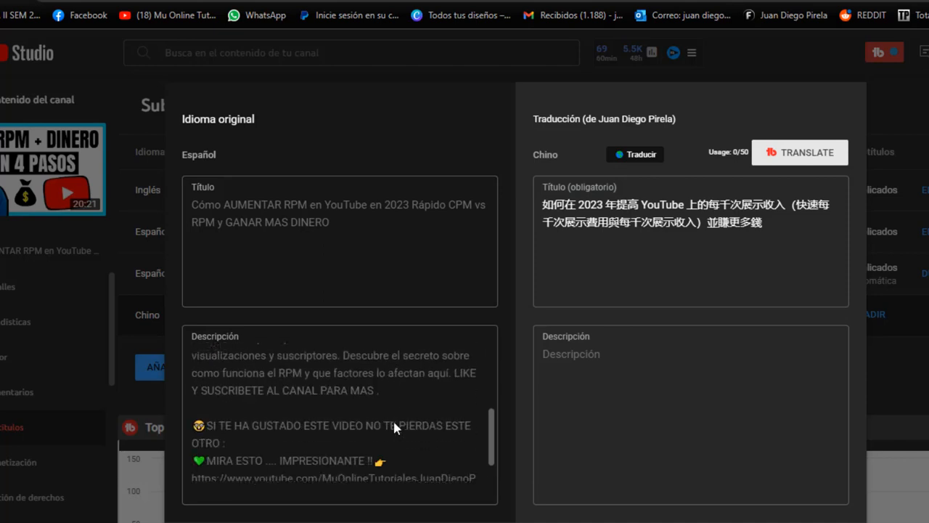
pyautogui.scroll(1, 395, 409)
pyautogui.moveTo(384, 453); pyautogui.dragTo(212, 363)
pyautogui.rightClick(212, 363)
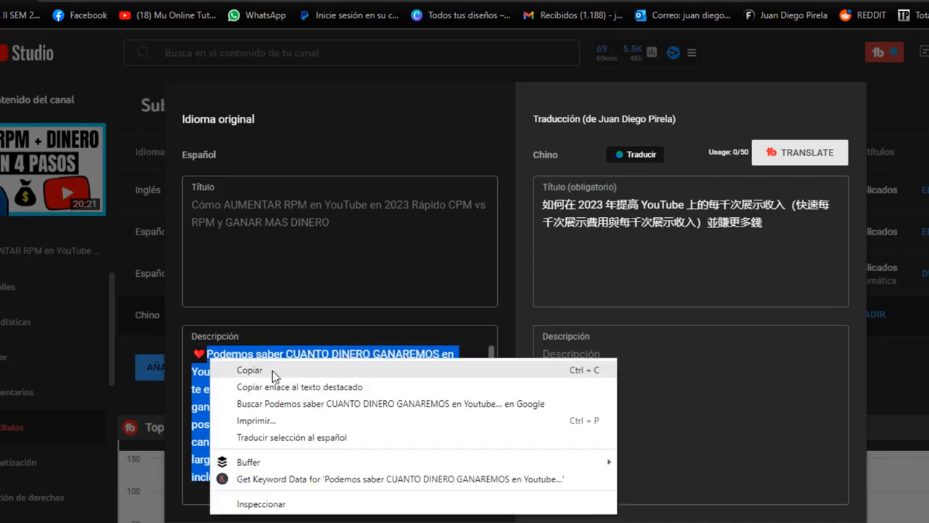
pyautogui.click(272, 370)
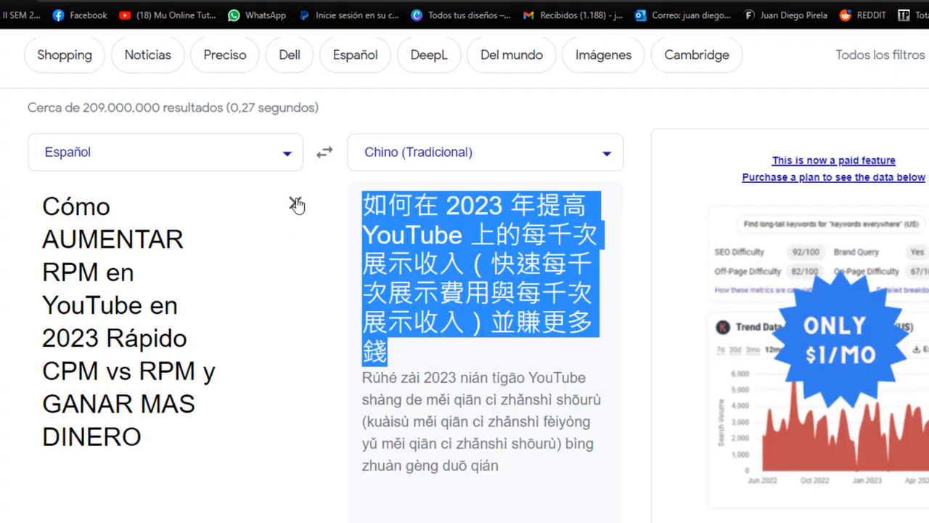
# Replace the title in Google's translator with the copied Spanish description paragraph
pyautogui.click(297, 202)
pyautogui.rightClick(170, 211)
pyautogui.click(213, 328)
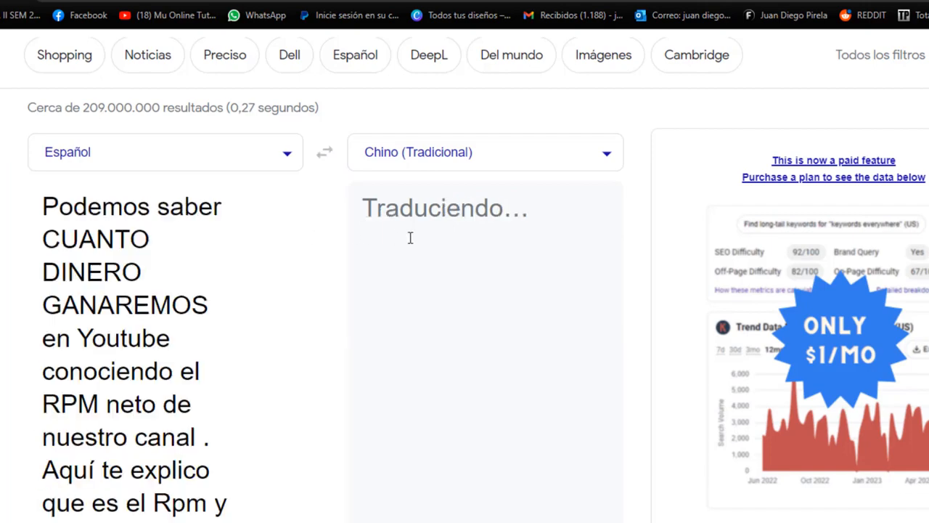
# Copy the Chinese description translation into the Chino description field in YouTube Studio and publish the translated title and description
pyautogui.moveTo(364, 197); pyautogui.dragTo(519, 400)
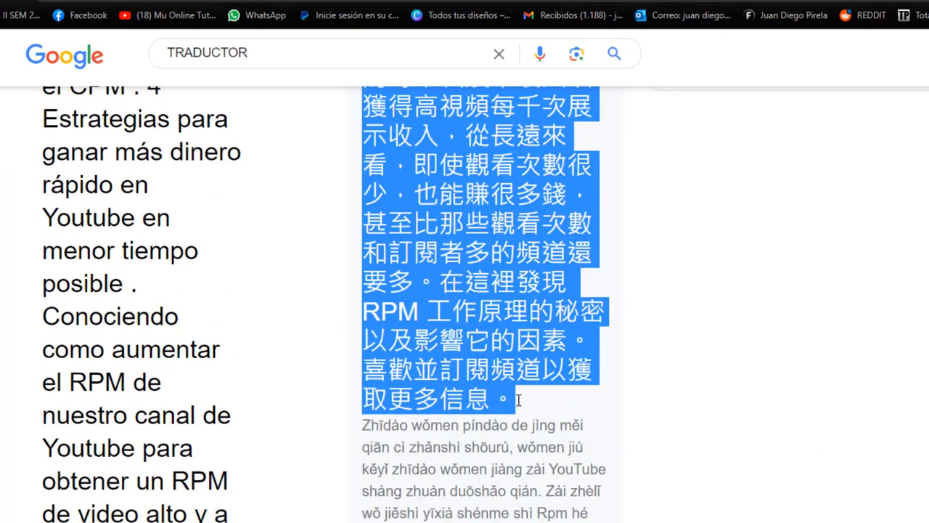
pyautogui.rightClick(473, 249)
pyautogui.click(501, 245)
pyautogui.hotkey('ctrl', 'Tab')
pyautogui.hotkey('ctrl', 'Tab')
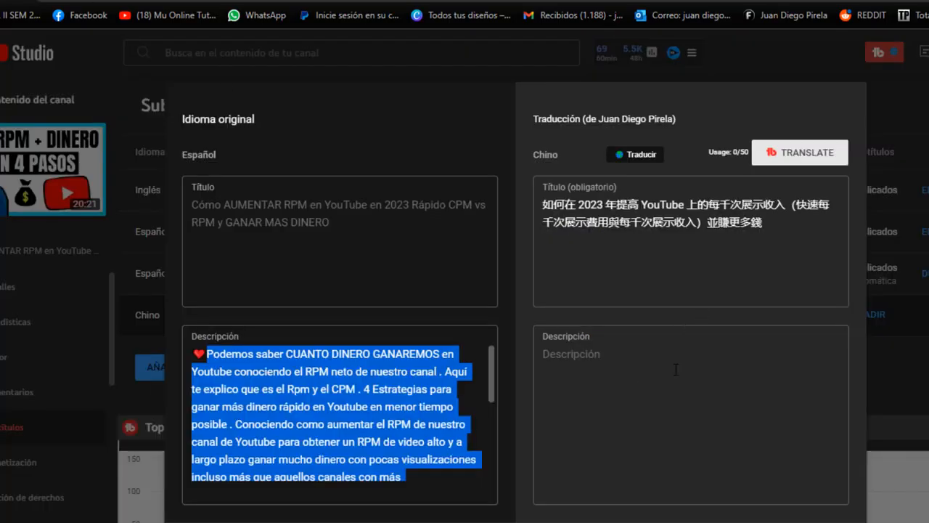
pyautogui.click(676, 369)
pyautogui.rightClick(598, 368)
pyautogui.click(624, 485)
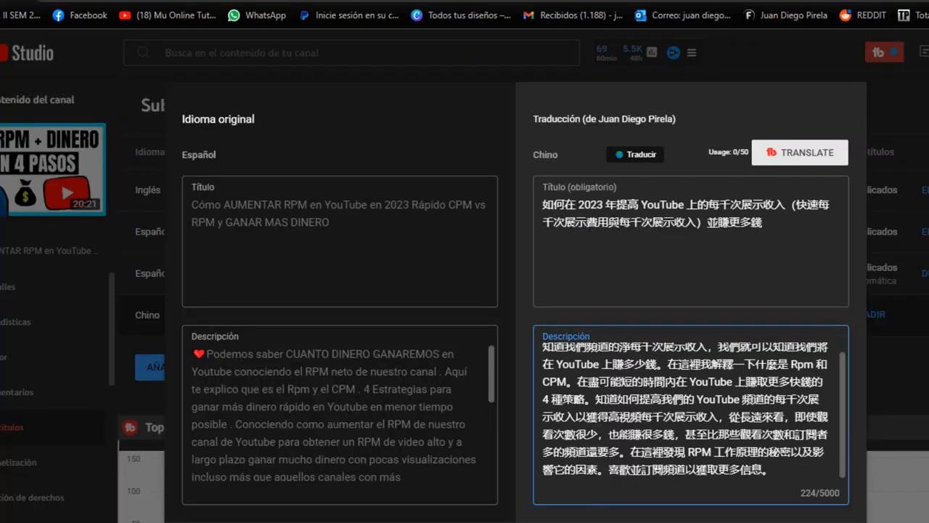
pyautogui.click(751, 431)
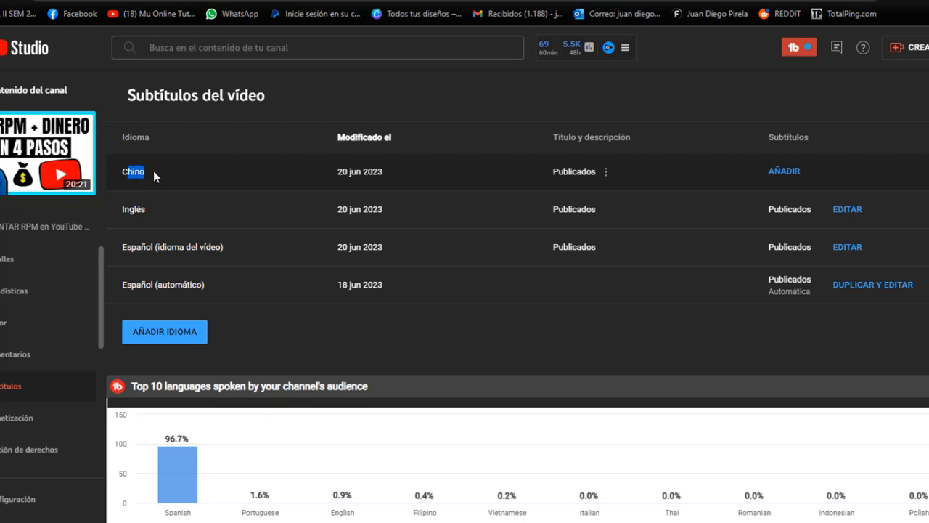
# Add Chino subtitles by automatic translation, review the translated lines, and publish them
pyautogui.click(786, 172)
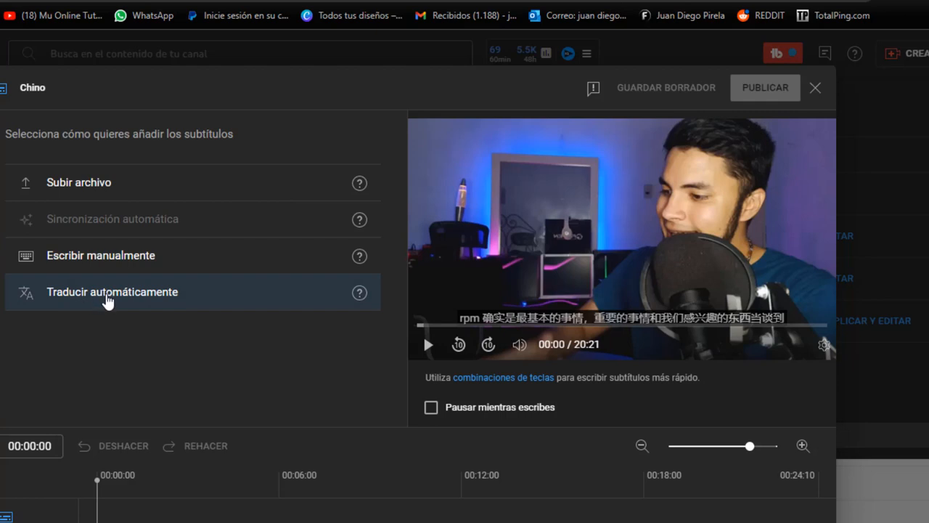
pyautogui.click(107, 298)
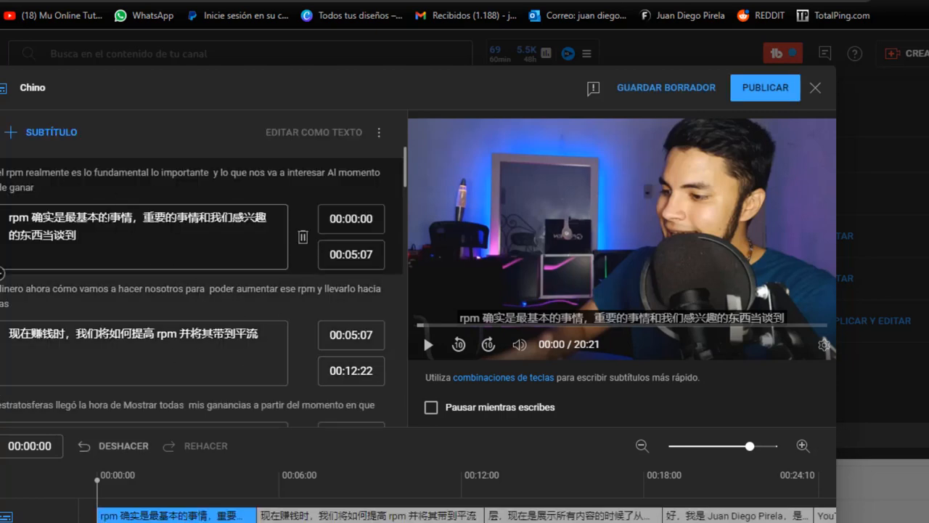
pyautogui.scroll(-7, 190, 361)
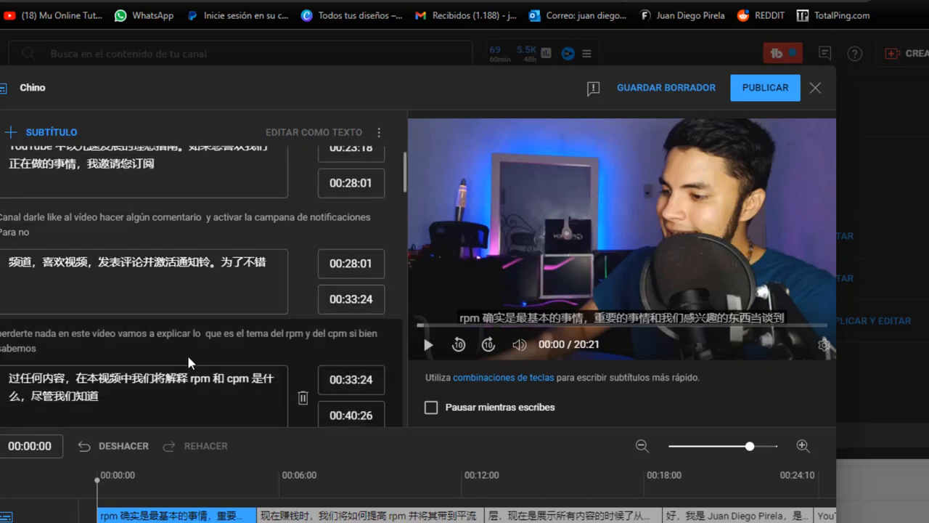
pyautogui.scroll(7, 251, 254)
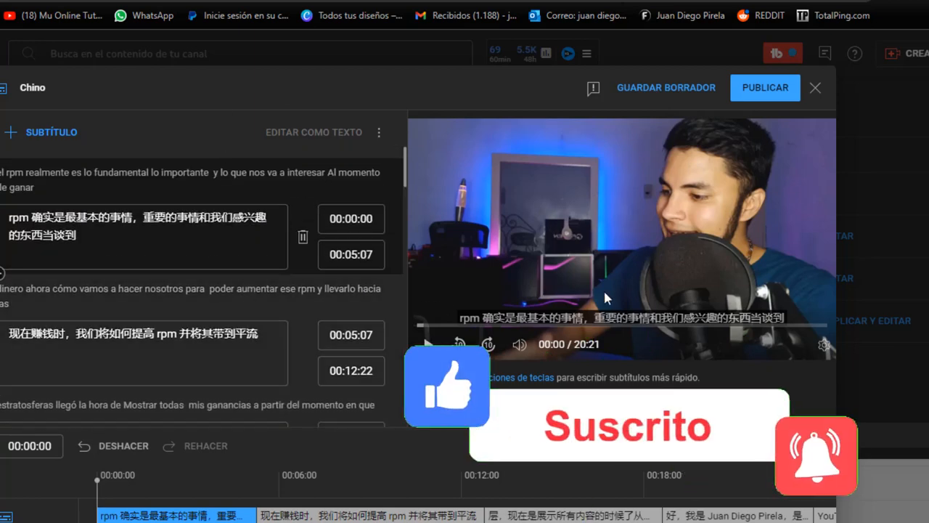
pyautogui.click(765, 88)
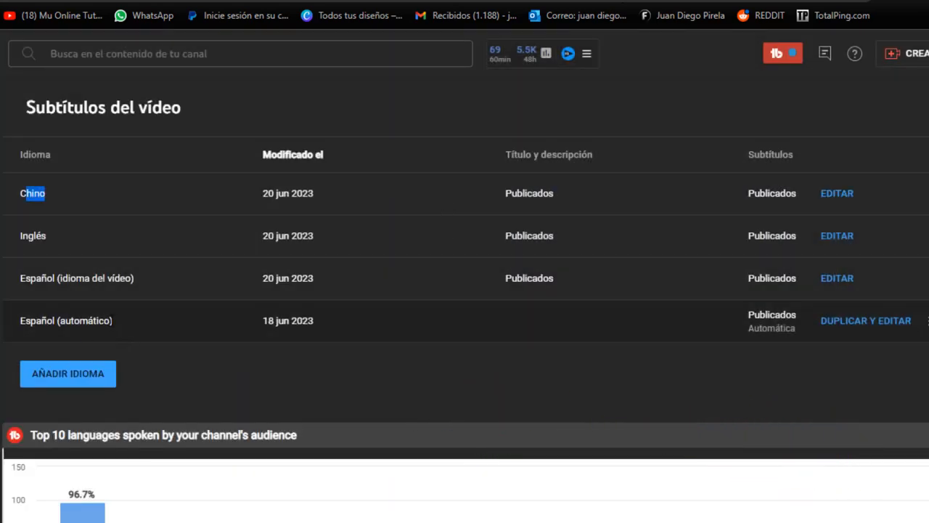
pyautogui.moveTo(110, 320); pyautogui.dragTo(36, 320)
pyautogui.moveTo(49, 236); pyautogui.dragTo(19, 236)
pyautogui.click(48, 183)
pyautogui.moveTo(46, 193); pyautogui.dragTo(22, 193)
pyautogui.moveTo(145, 322); pyautogui.dragTo(23, 328)
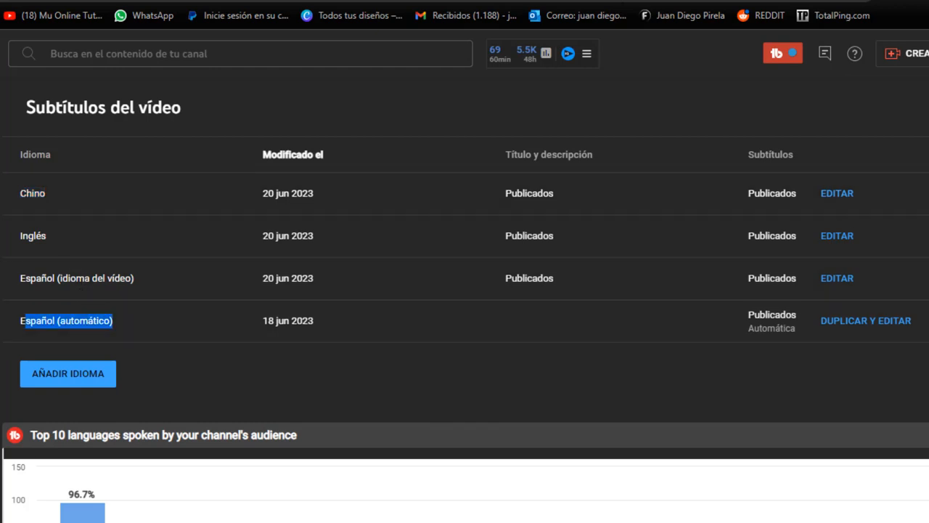